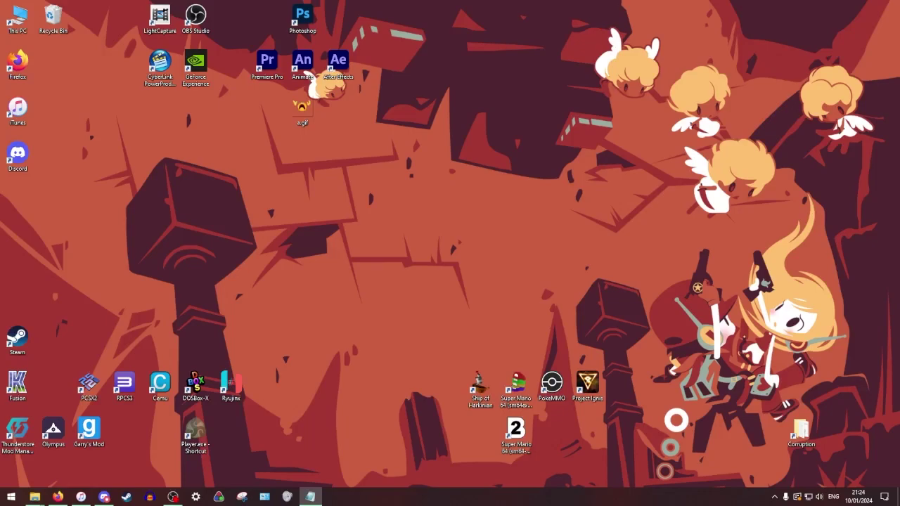
Launch the 64-bit Wii Backup Manager from the WiiBackupManager_Build78 folder.
{"action": "mouse_move", "coordinate": [34, 497]}
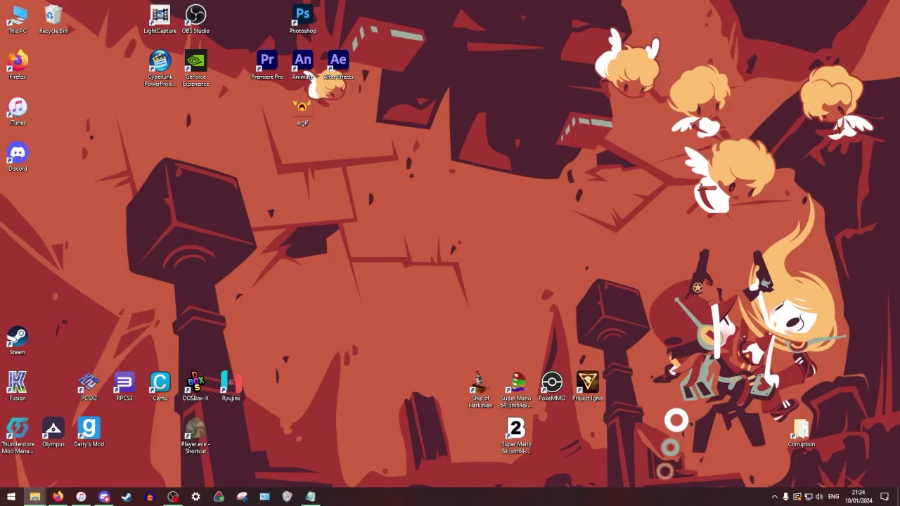
{"action": "left_click", "coordinate": [34, 497]}
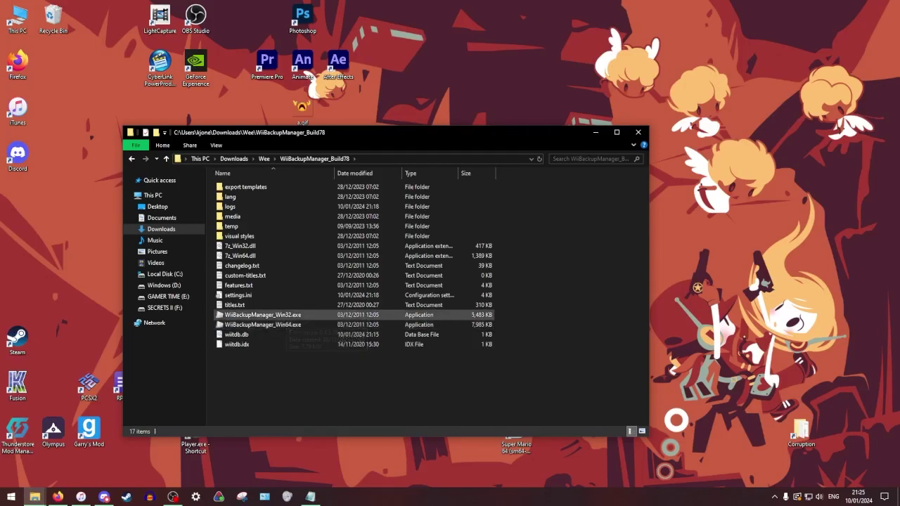
{"action": "double_click", "coordinate": [281, 325]}
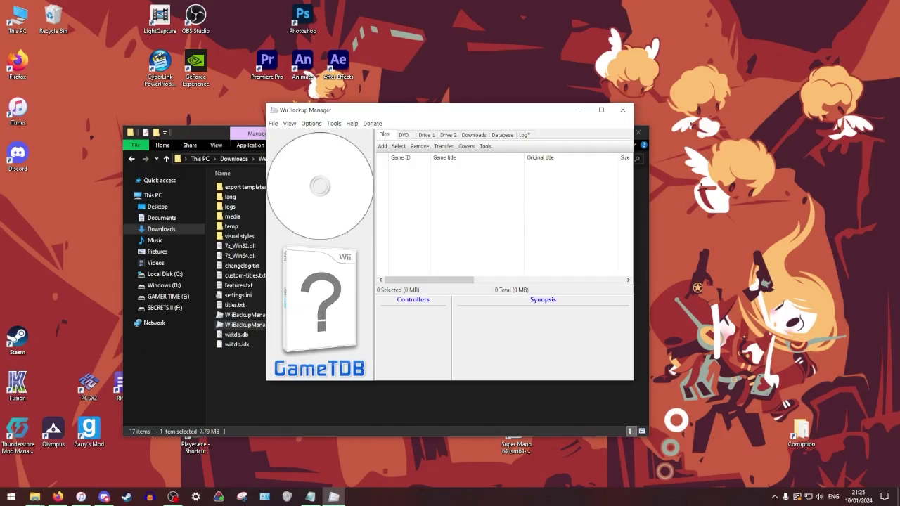
Mount the Metroid Prime 3 - Corruption folder inside the Corruption folder as a custom folder on Drive 1.
{"action": "left_click", "coordinate": [426, 134]}
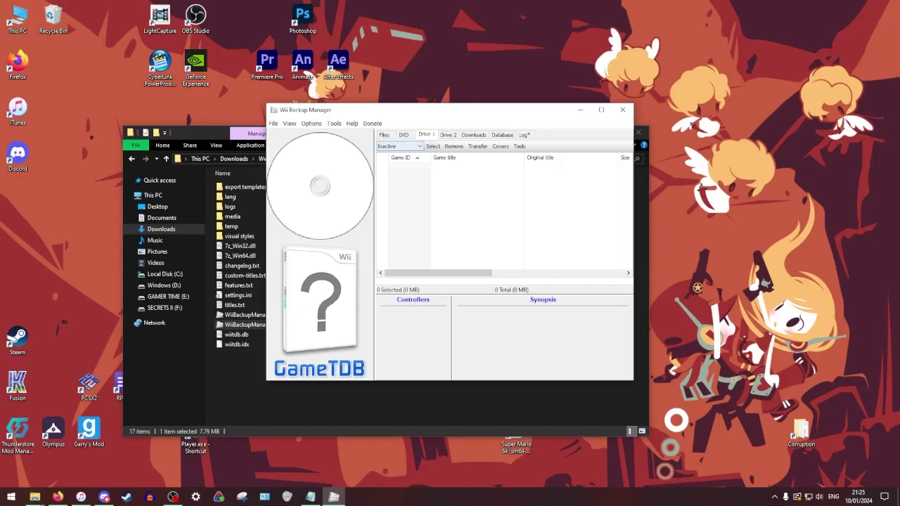
{"action": "left_click", "coordinate": [398, 145]}
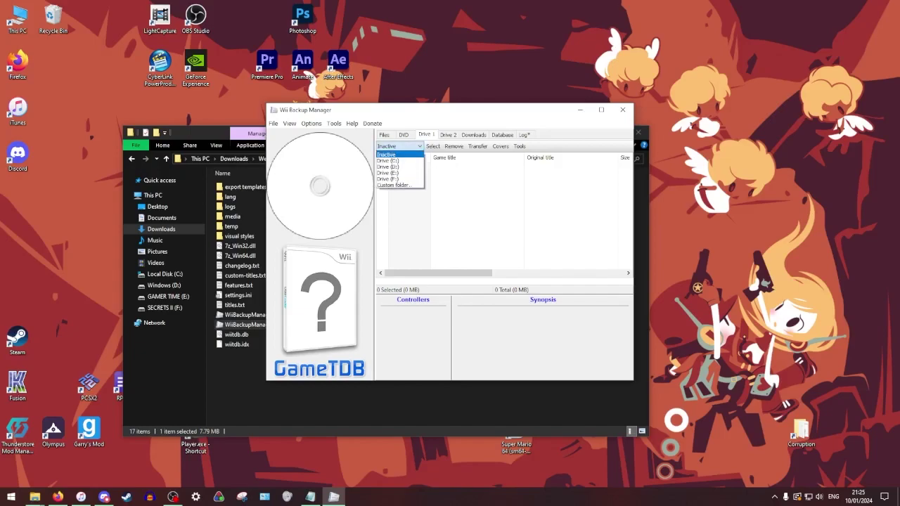
{"action": "left_click", "coordinate": [398, 185]}
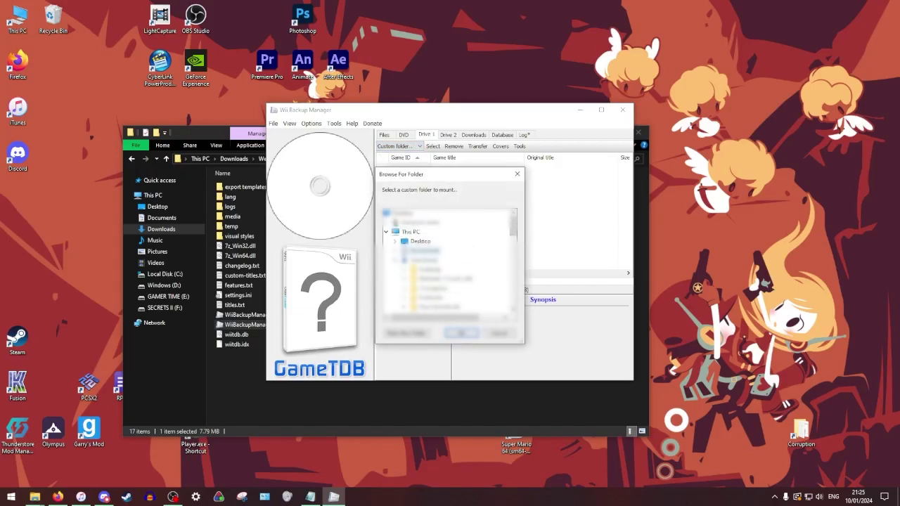
{"action": "scroll", "coordinate": [485, 271], "scroll_direction": "down", "scroll_amount": 3}
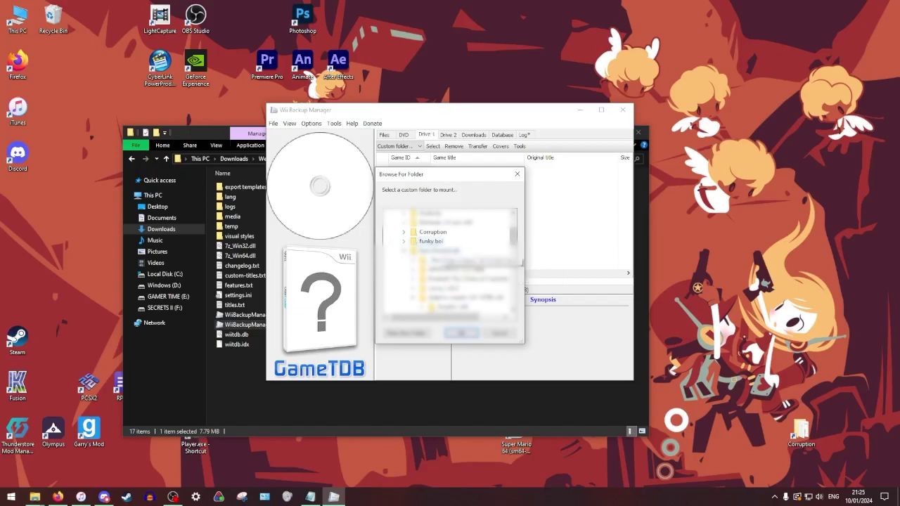
{"action": "left_click", "coordinate": [403, 232]}
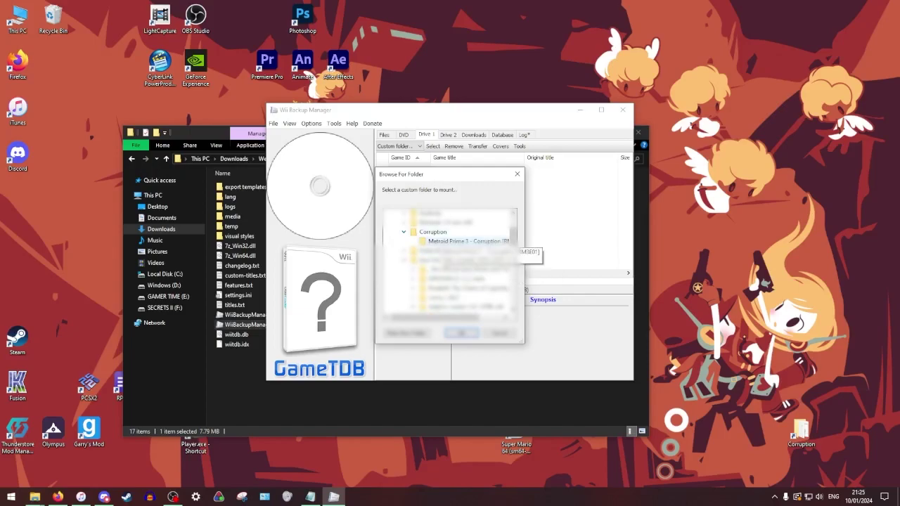
{"action": "left_click", "coordinate": [468, 242]}
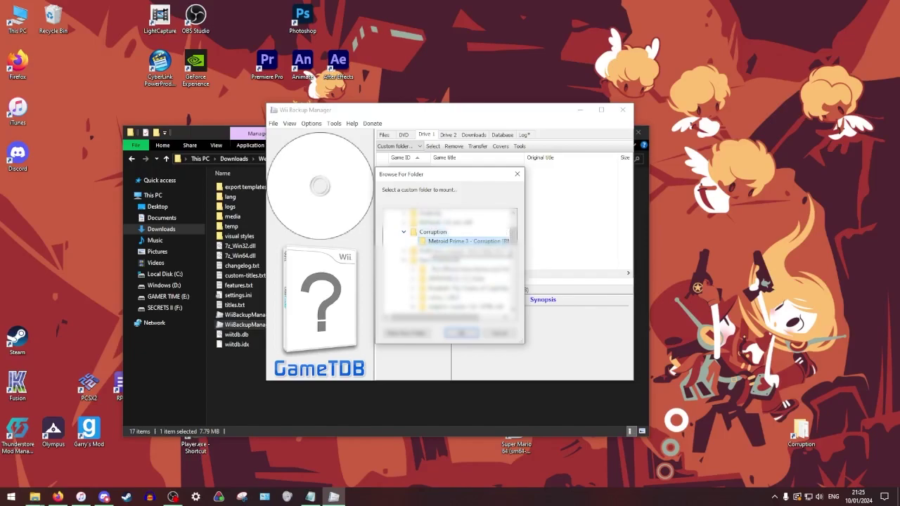
{"action": "left_click", "coordinate": [461, 333]}
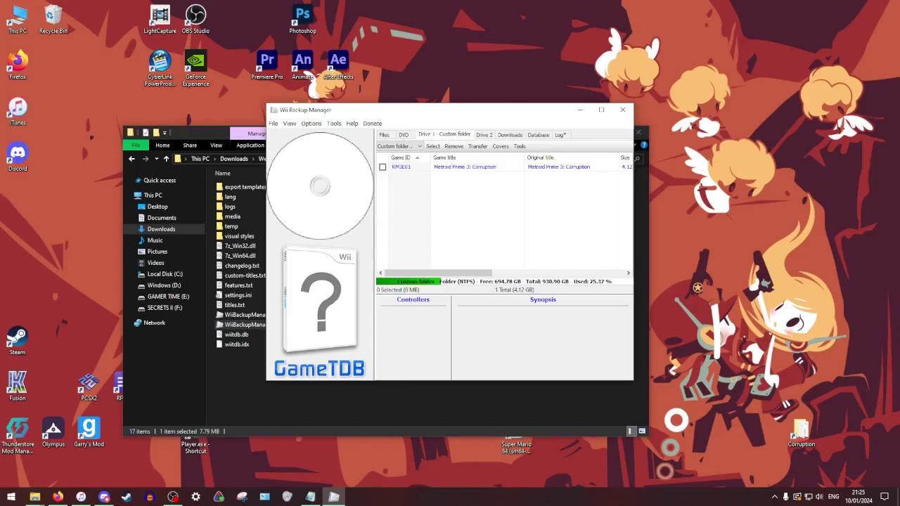
Mark Metroid Prime 3: Corruption in the game list and transfer it to an ISO file.
{"action": "left_click", "coordinate": [383, 167]}
{"action": "left_click", "coordinate": [478, 145]}
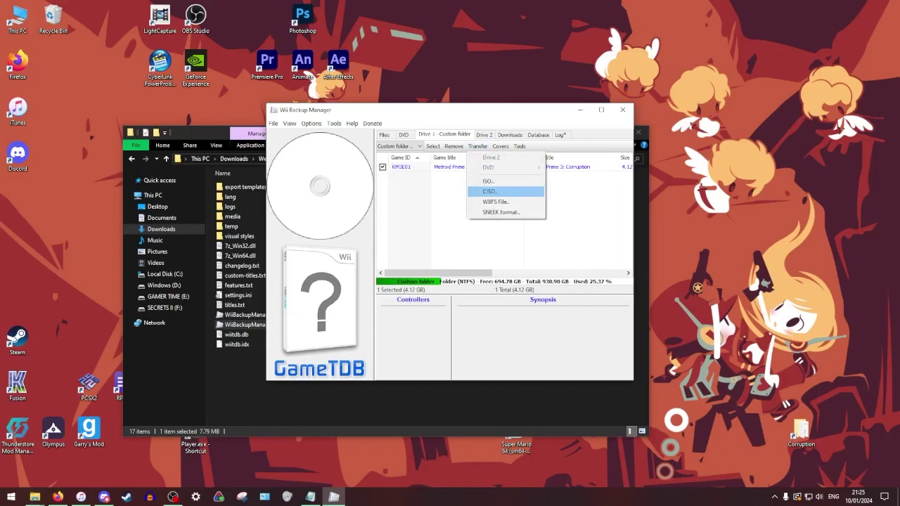
{"action": "key", "text": "Return"}
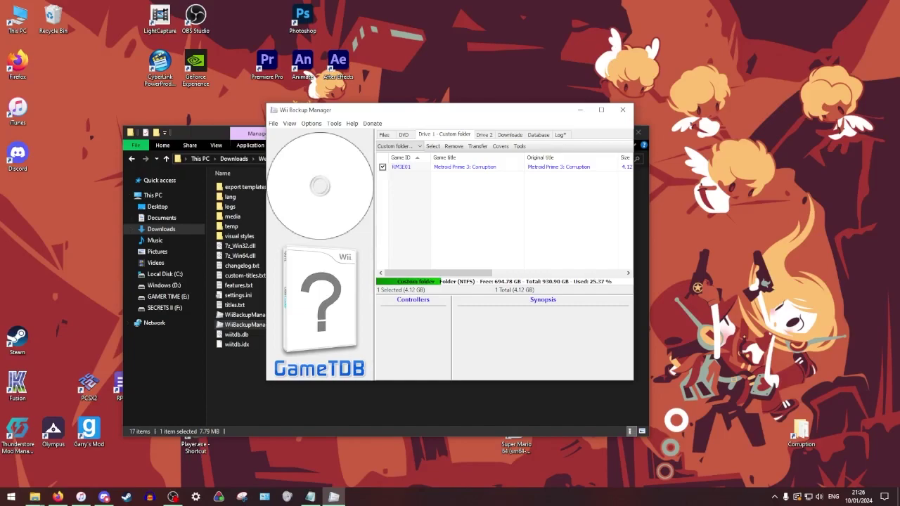
Switch to File Explorer and launch NKitProcessingApp.exe from the Wee\NKit folder.
{"action": "key", "text": "alt+Tab"}
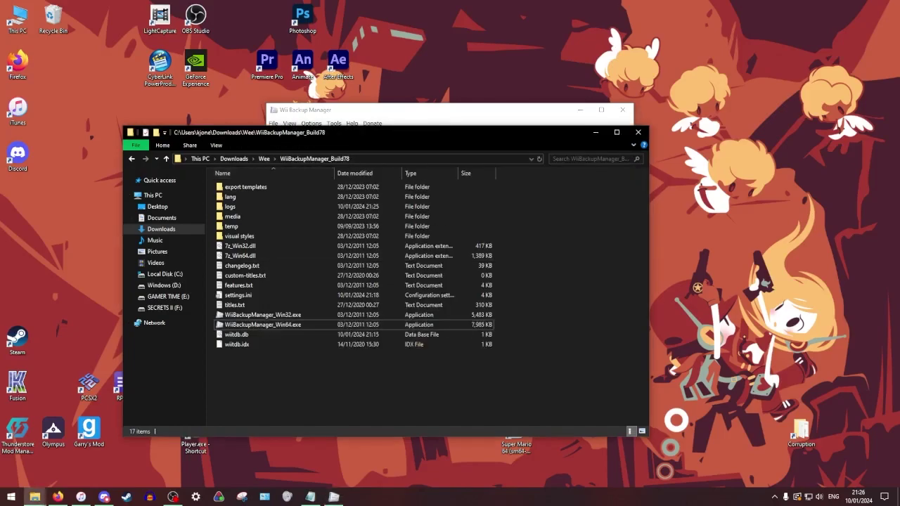
{"action": "left_click", "coordinate": [264, 159]}
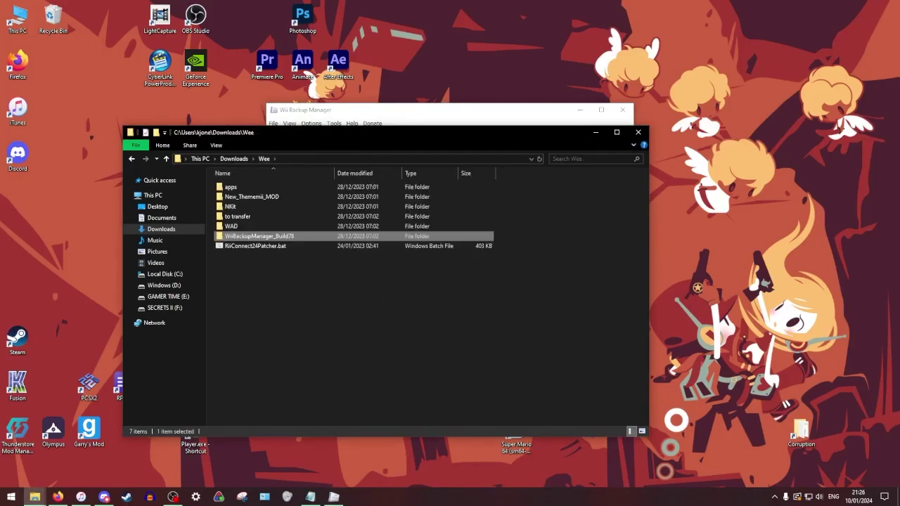
{"action": "double_click", "coordinate": [232, 207]}
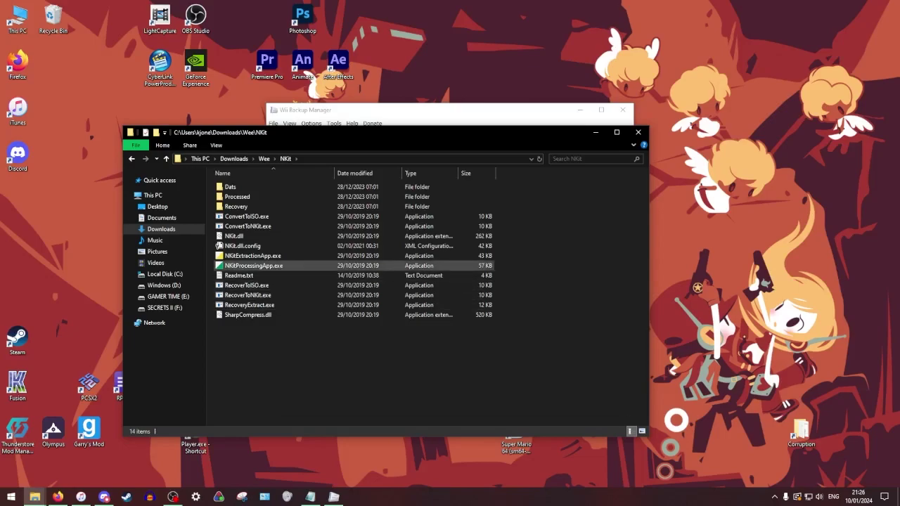
{"action": "left_click", "coordinate": [253, 265]}
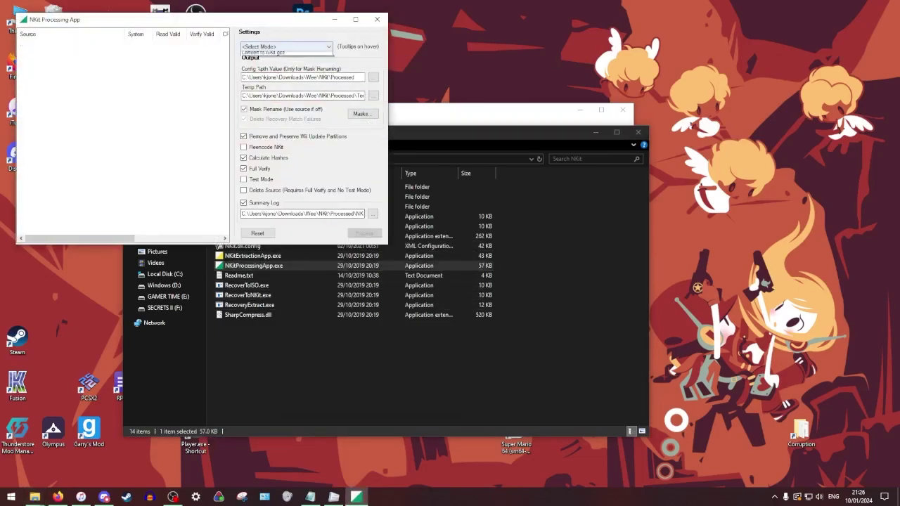
Review the NKit conversion modes and look into NKit's Processed\Wii output folder.
{"action": "left_click", "coordinate": [286, 47]}
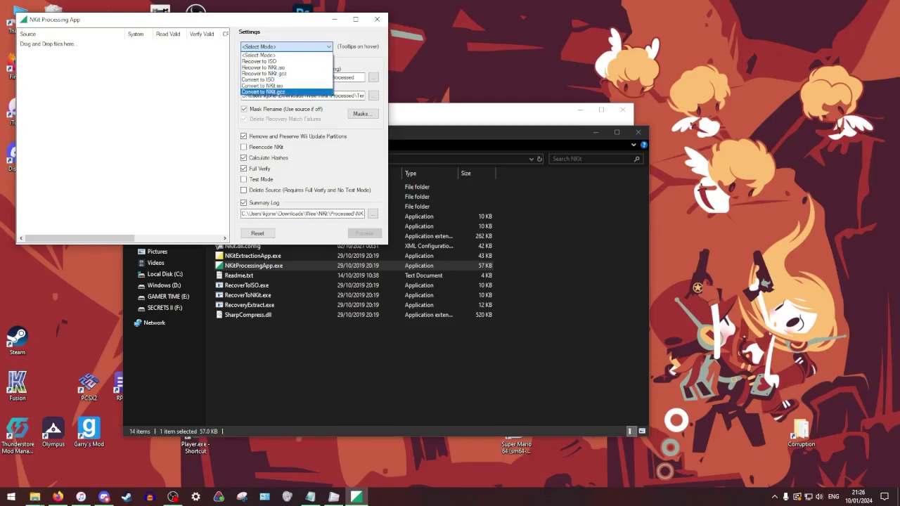
{"action": "left_click", "coordinate": [422, 352]}
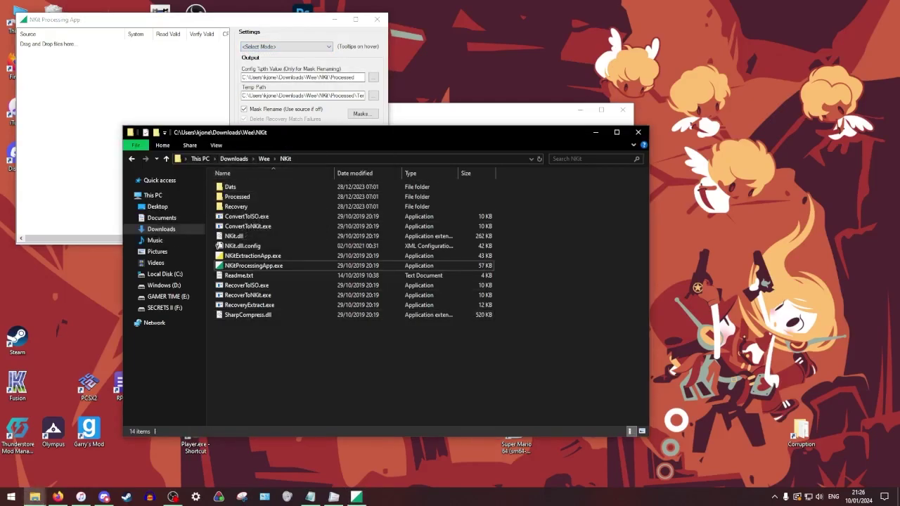
{"action": "left_click", "coordinate": [286, 46]}
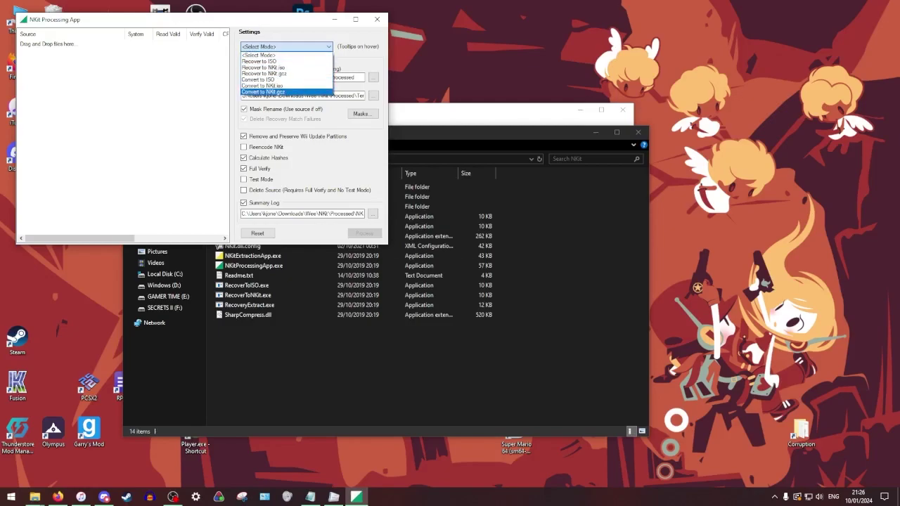
{"action": "left_click", "coordinate": [435, 265]}
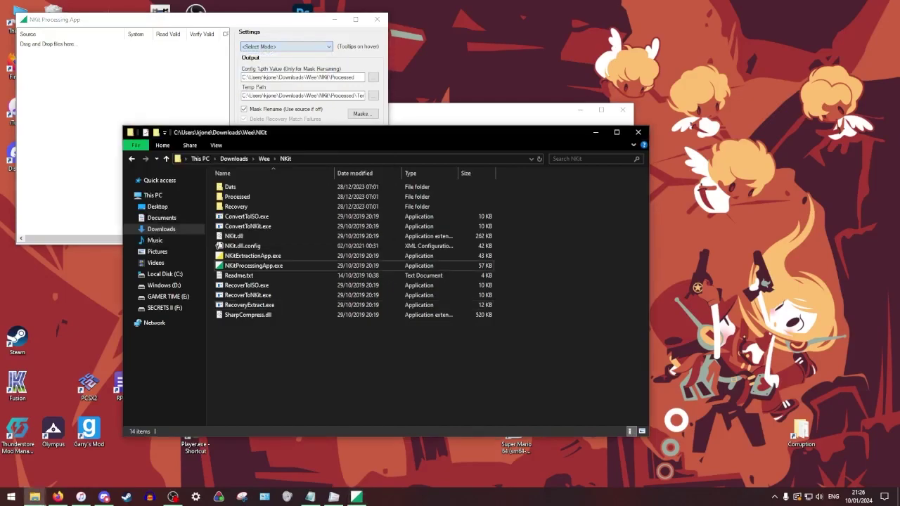
{"action": "double_click", "coordinate": [237, 196]}
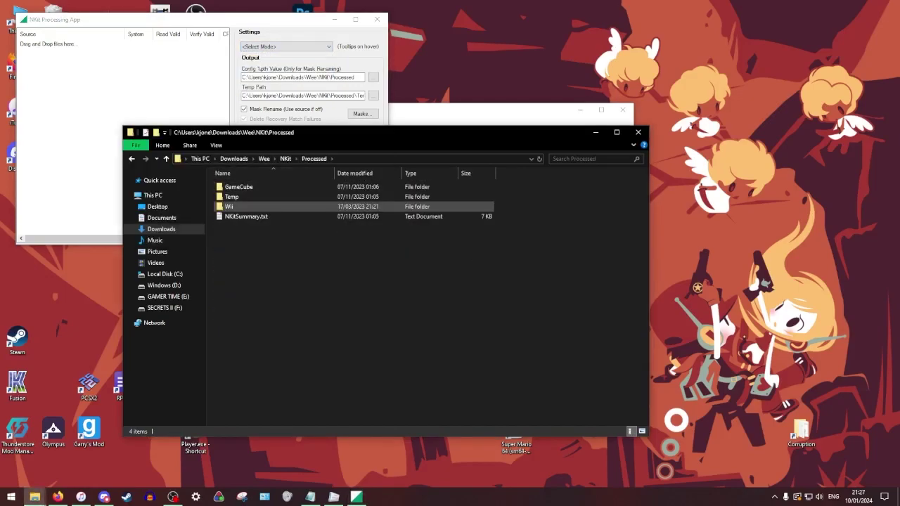
{"action": "key", "text": "Return"}
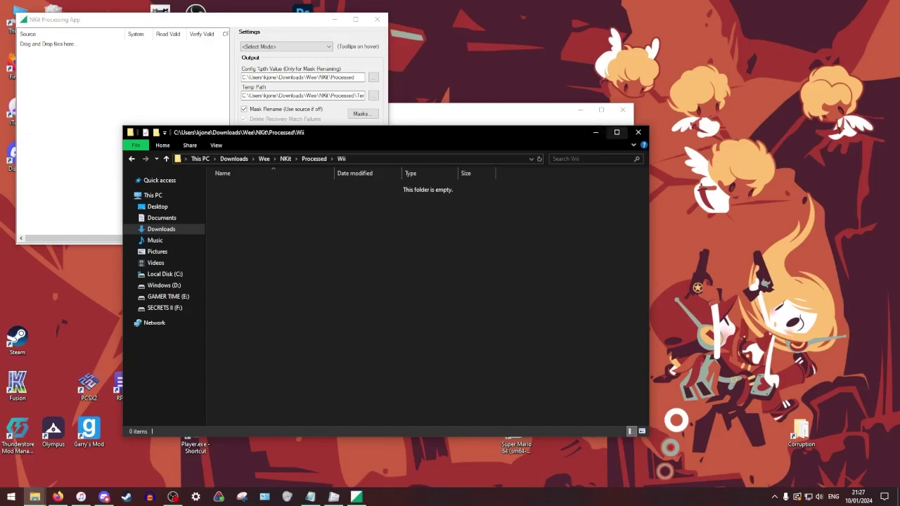
Close the folder window, NKit Processing App and Wii Backup Manager.
{"action": "left_click", "coordinate": [637, 132]}
{"action": "left_click", "coordinate": [376, 19]}
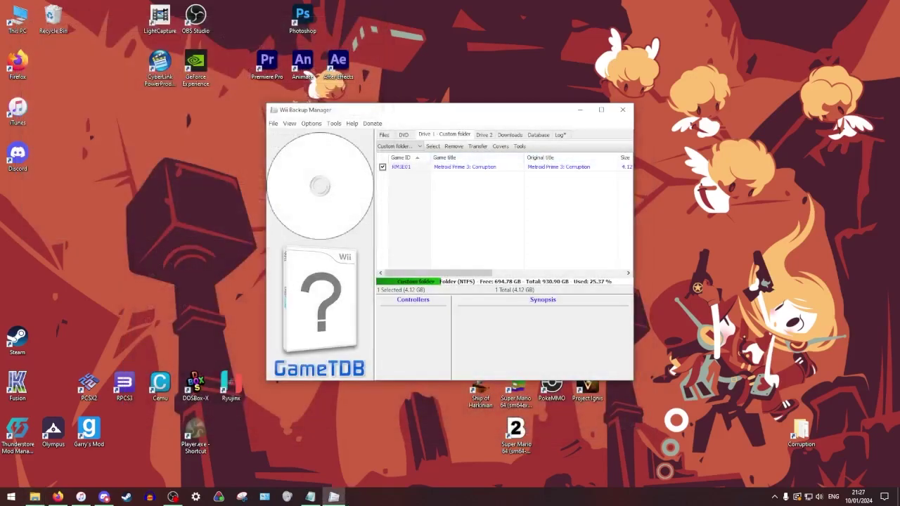
{"action": "left_click", "coordinate": [622, 110]}
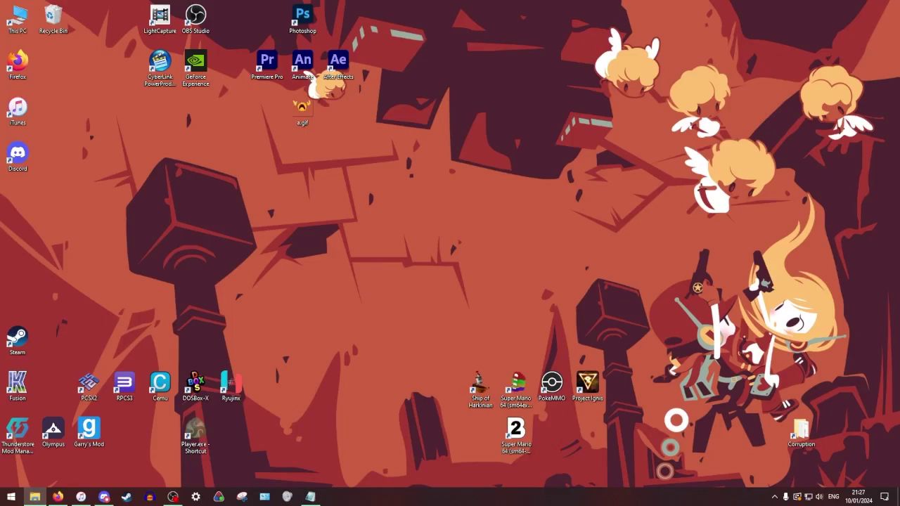
Switch to Discord and look through the pinned messages of the corruption-general channel for the randomizer downloads, then minimize Discord.
{"action": "left_click", "coordinate": [104, 497]}
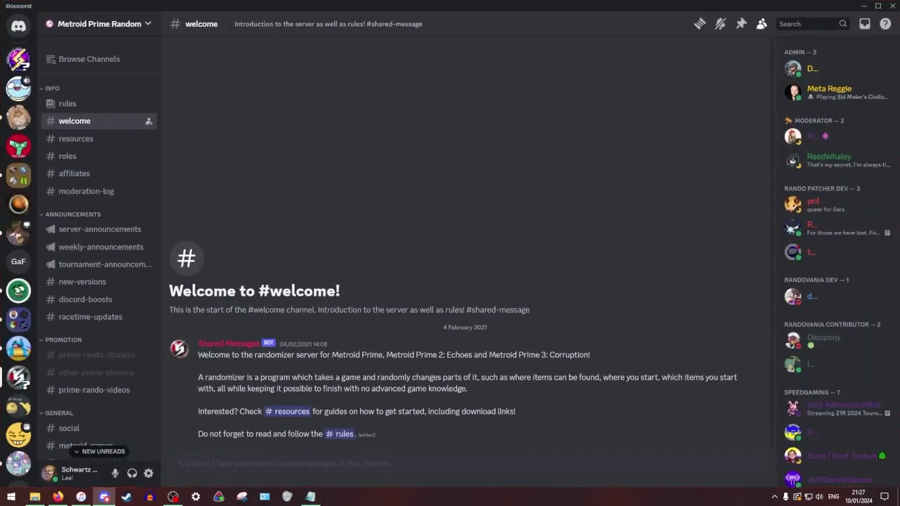
{"action": "scroll", "coordinate": [106, 126], "scroll_direction": "down", "scroll_amount": 5}
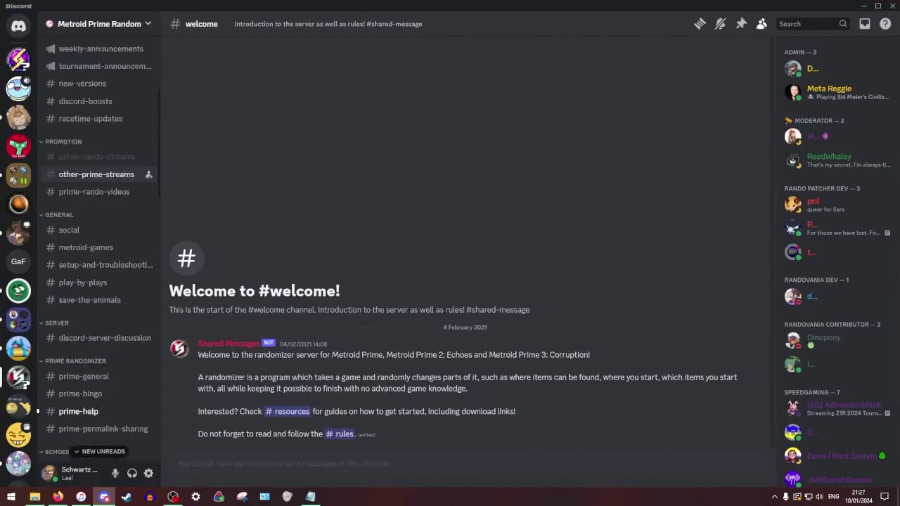
{"action": "scroll", "coordinate": [98, 127], "scroll_direction": "down", "scroll_amount": 4}
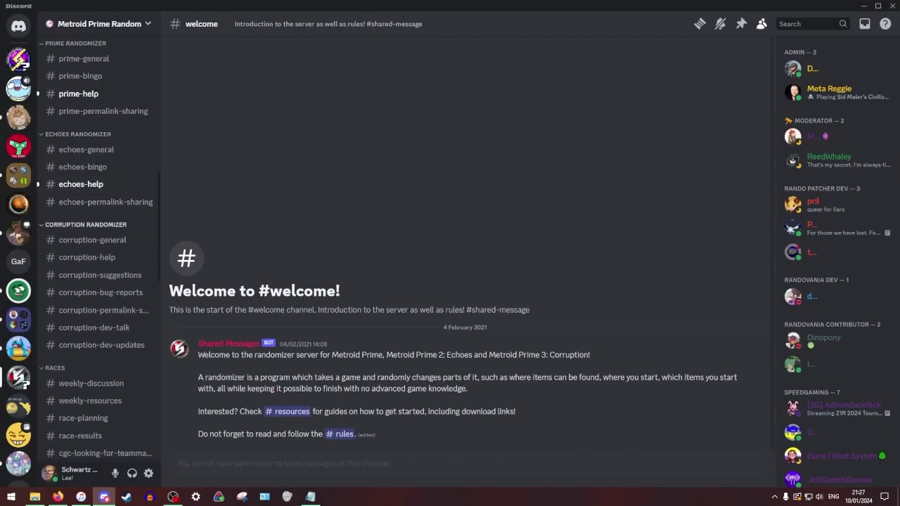
{"action": "left_click", "coordinate": [92, 239]}
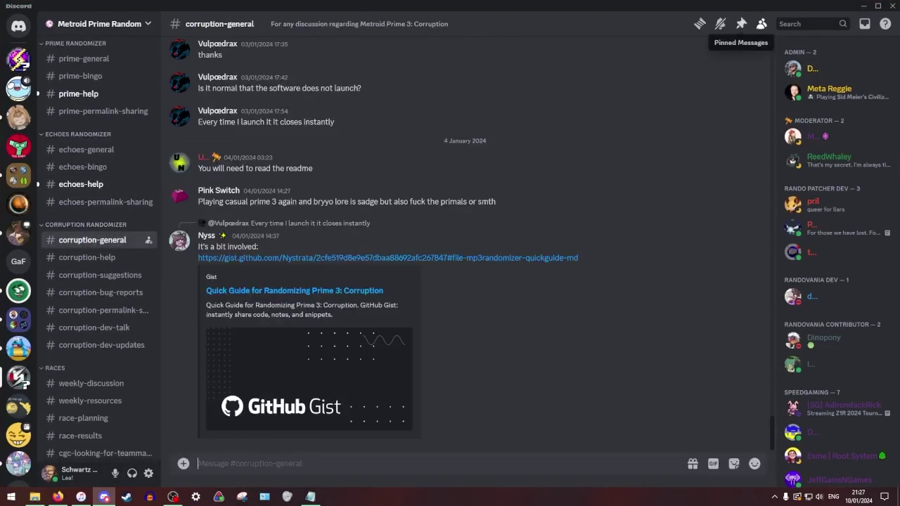
{"action": "left_click", "coordinate": [741, 24]}
{"action": "scroll", "coordinate": [636, 275], "scroll_direction": "down", "scroll_amount": 5}
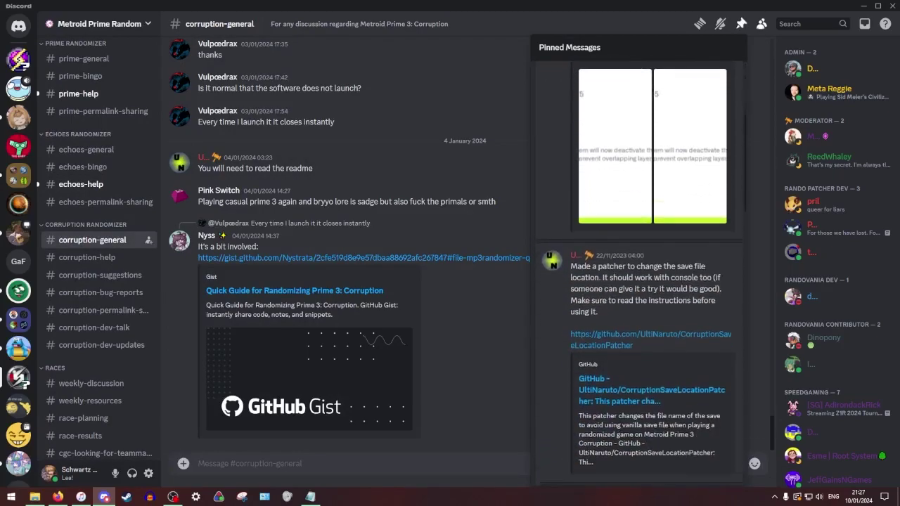
{"action": "scroll", "coordinate": [636, 281], "scroll_direction": "down", "scroll_amount": 2}
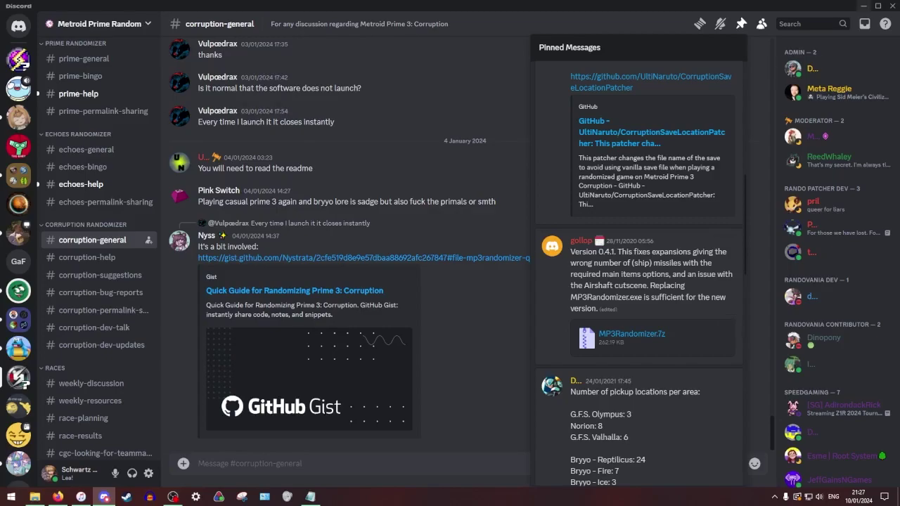
{"action": "left_click", "coordinate": [863, 5]}
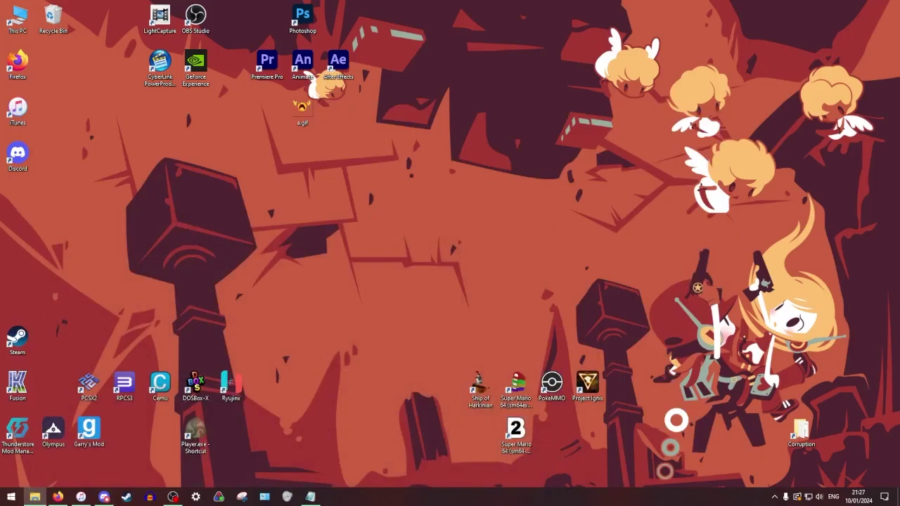
Extract MP3Randomizer.7z in the Downloads\Corruption folder into its own MP3Randomizer folder.
{"action": "left_click", "coordinate": [35, 497]}
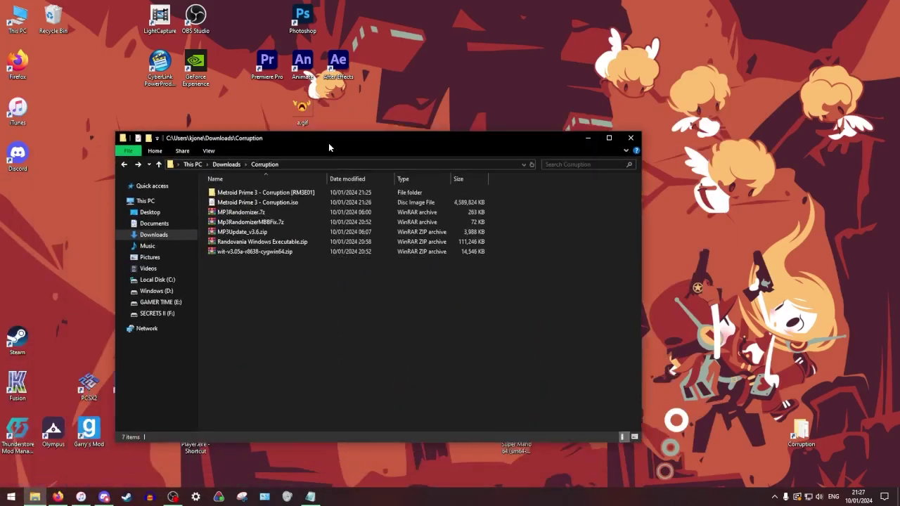
{"action": "left_click_drag", "start_coordinate": [329, 143], "coordinate": [396, 132]}
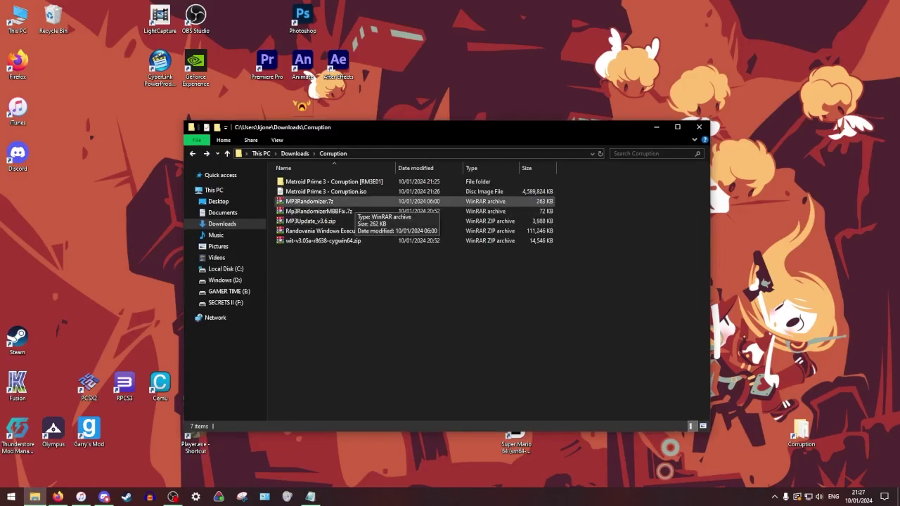
{"action": "right_click", "coordinate": [338, 201]}
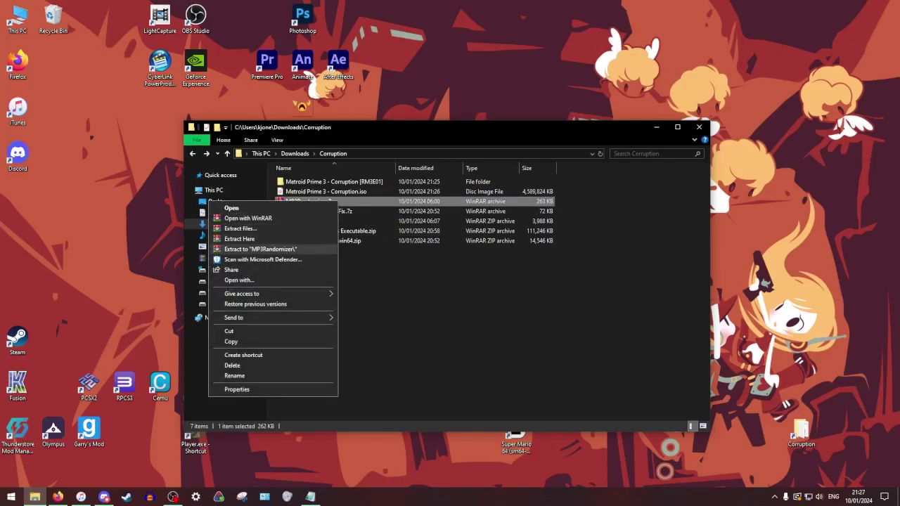
{"action": "left_click", "coordinate": [260, 249]}
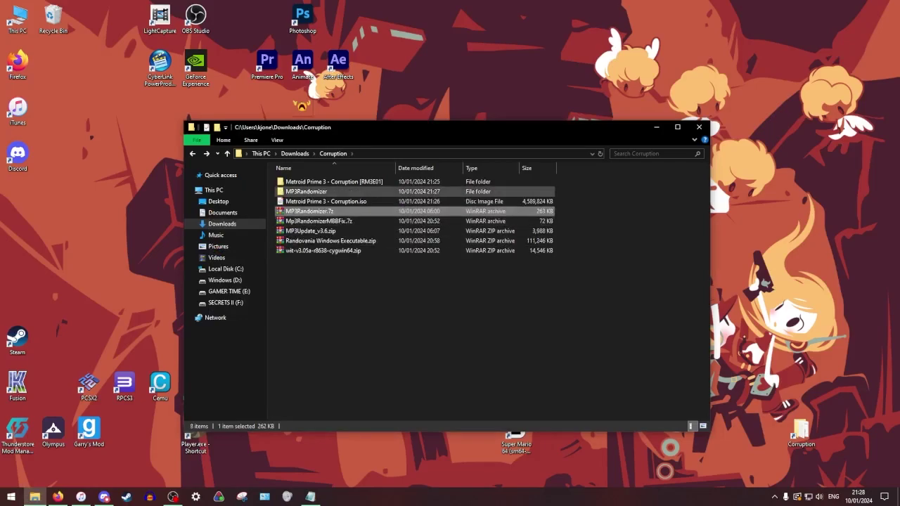
Open the MP3Randomizer folder, then switch to Discord and read the pinned messages of the corruption-help channel.
{"action": "double_click", "coordinate": [306, 191]}
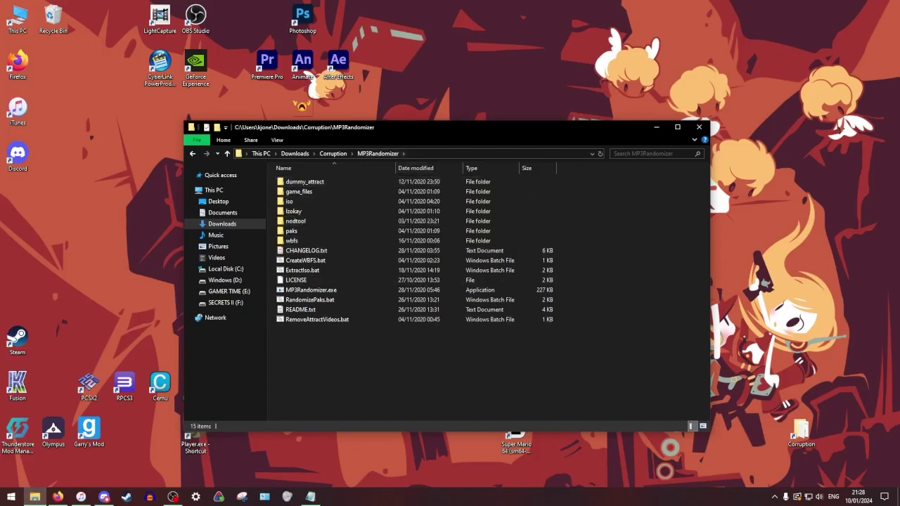
{"action": "left_click", "coordinate": [104, 497]}
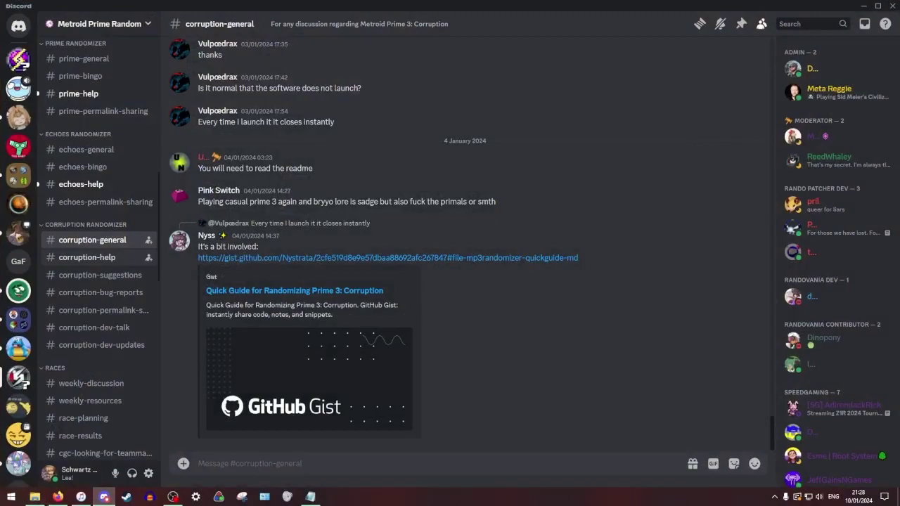
{"action": "left_click", "coordinate": [86, 257]}
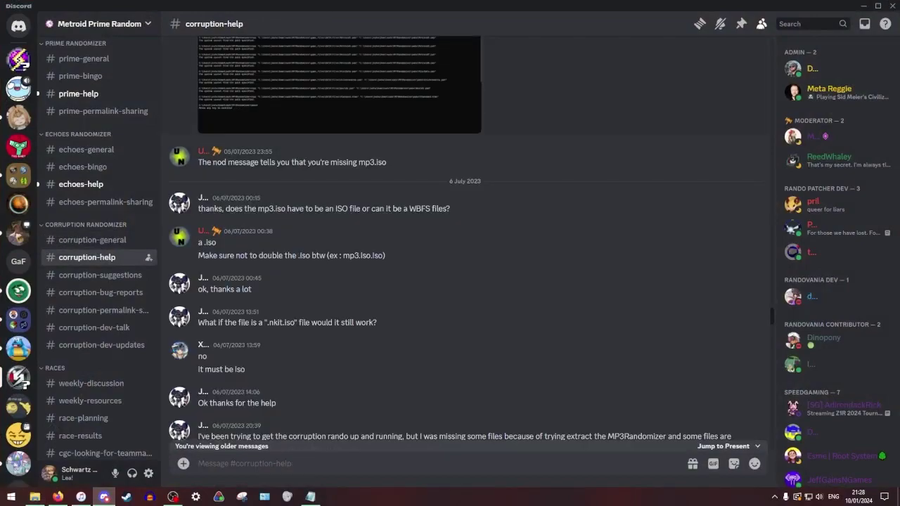
{"action": "left_click", "coordinate": [741, 24]}
{"action": "scroll", "coordinate": [639, 275], "scroll_direction": "down", "scroll_amount": 10}
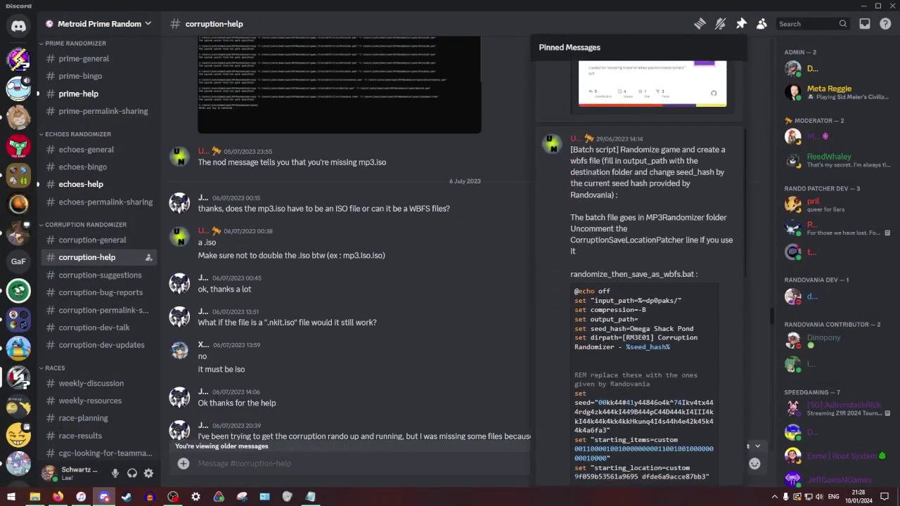
{"action": "scroll", "coordinate": [640, 274], "scroll_direction": "down", "scroll_amount": 2}
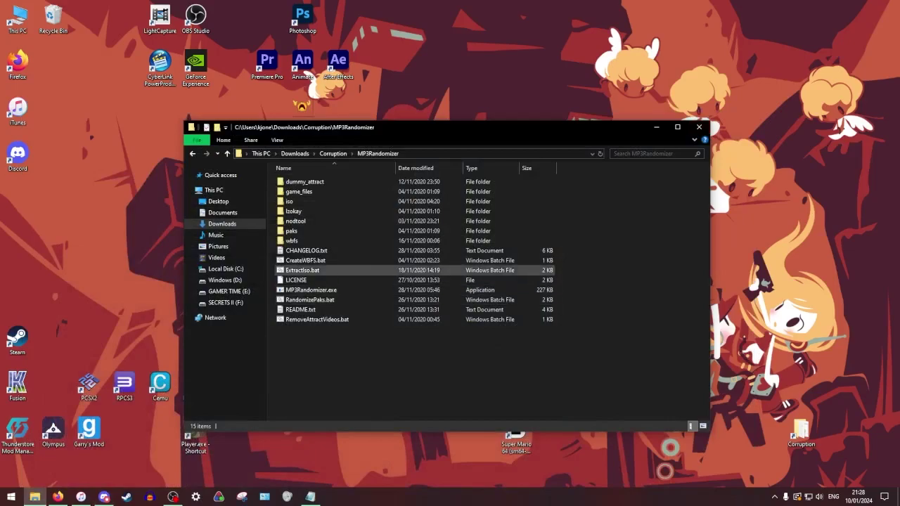
Move Mp3RandomizerMBBFix.7z from the Corruption folder into the MP3Randomizer folder and open that folder.
{"action": "left_click", "coordinate": [332, 153]}
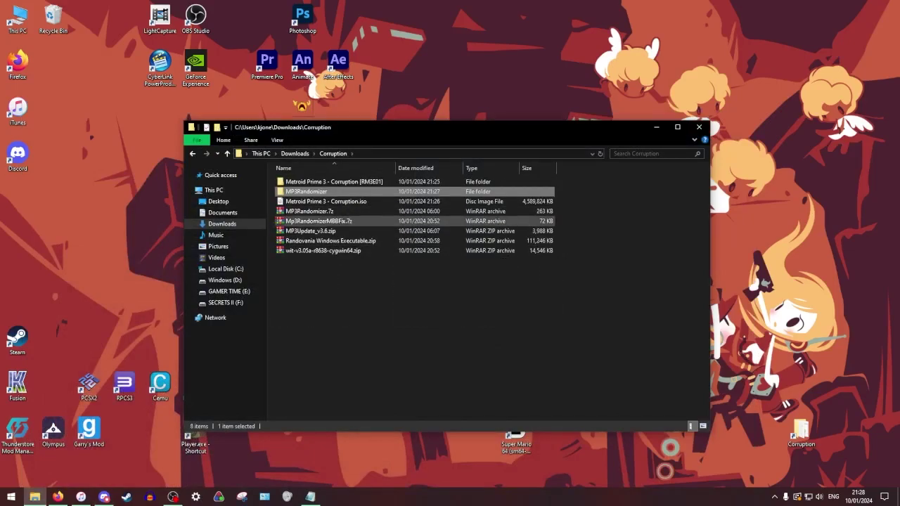
{"action": "left_click", "coordinate": [319, 221]}
{"action": "left_click_drag", "start_coordinate": [318, 220], "coordinate": [307, 191]}
{"action": "double_click", "coordinate": [307, 191]}
Extract Mp3RandomizerMBBFix.7z directly into MP3Randomizer, replacing LICENSE and MP3Randomizer.exe, and move the archive back to the Corruption folder.
{"action": "right_click", "coordinate": [306, 299]}
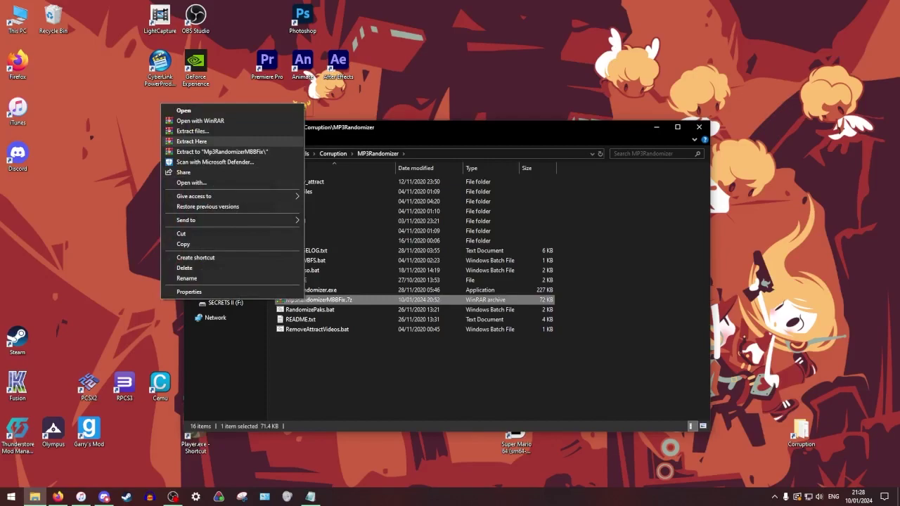
{"action": "left_click", "coordinate": [191, 142]}
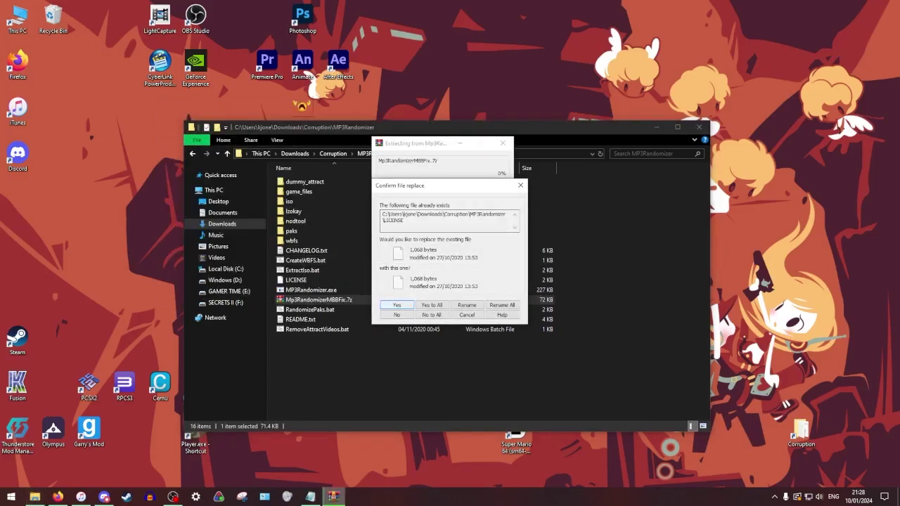
{"action": "key", "text": "Return"}
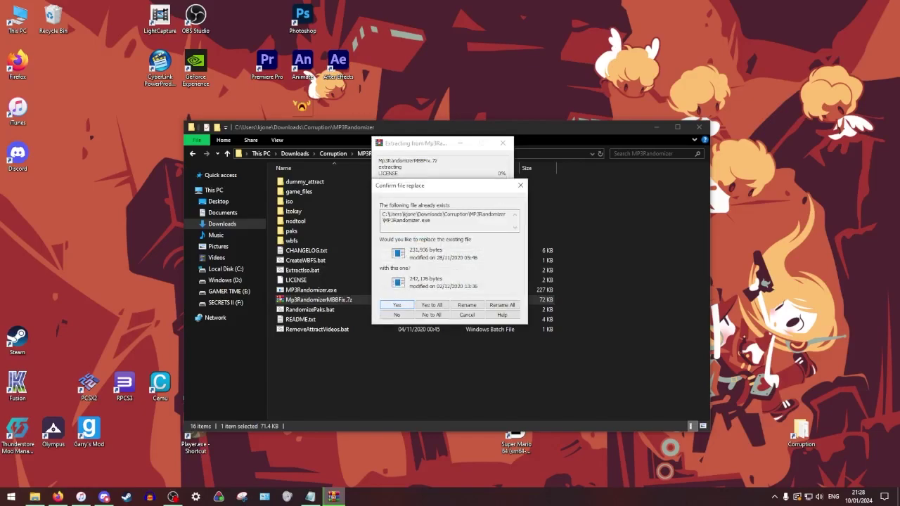
{"action": "key", "text": "Return"}
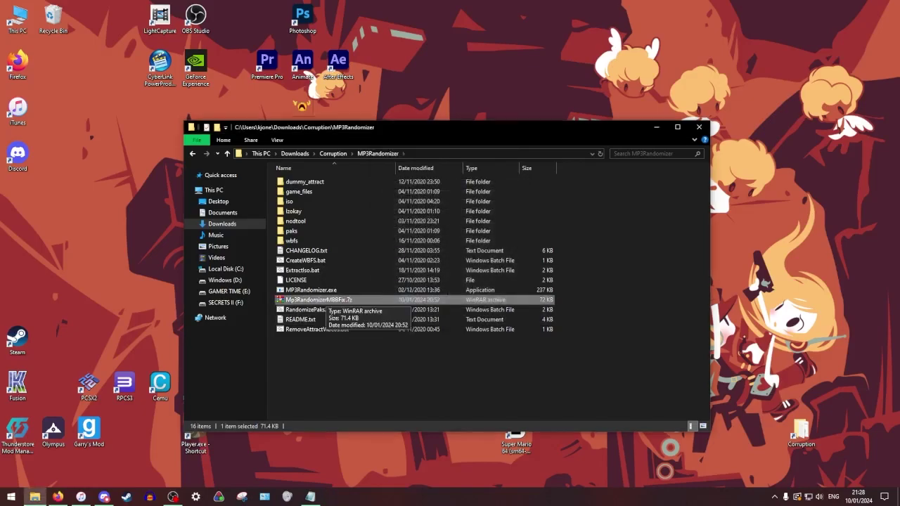
{"action": "left_click_drag", "start_coordinate": [316, 300], "coordinate": [334, 155]}
Move Metroid Prime 3 - Corruption.iso from the Corruption folder into MP3Randomizer's iso subfolder and open that subfolder.
{"action": "left_click", "coordinate": [334, 154]}
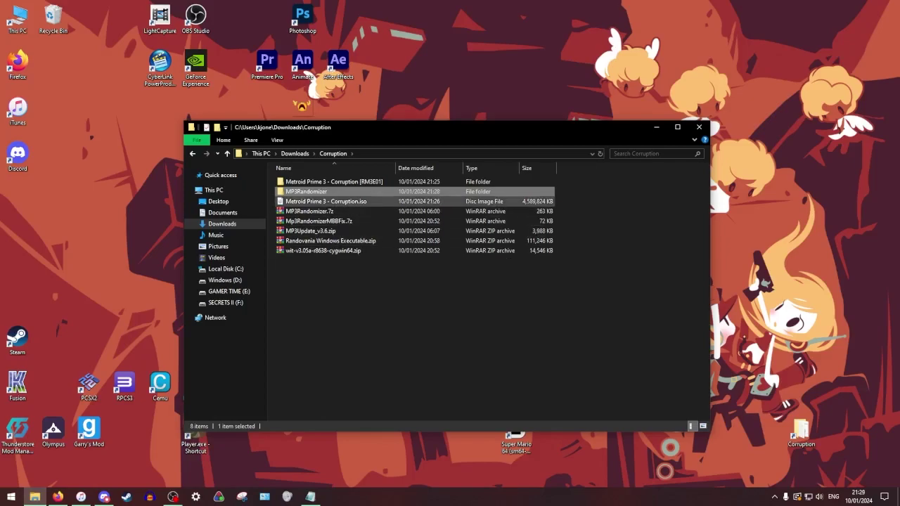
{"action": "left_click_drag", "start_coordinate": [325, 201], "coordinate": [305, 191]}
{"action": "double_click", "coordinate": [306, 192]}
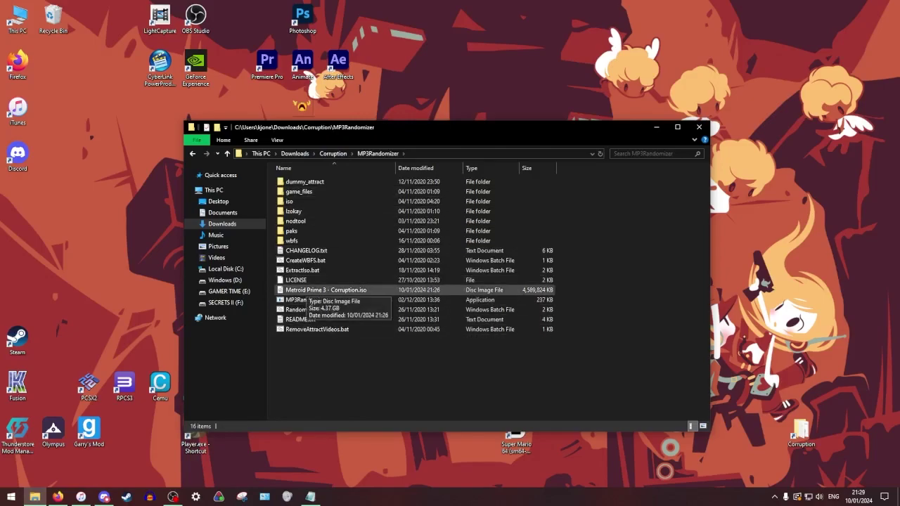
{"action": "left_click", "coordinate": [325, 290]}
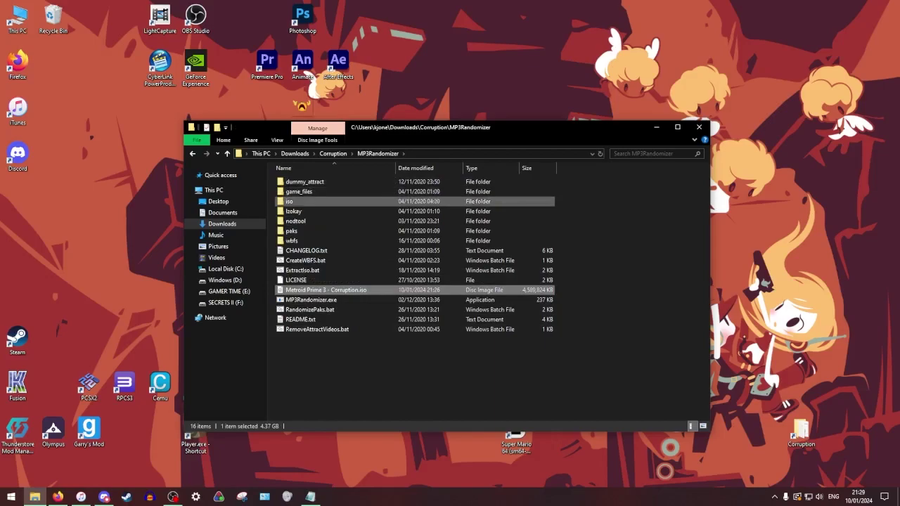
{"action": "left_click_drag", "start_coordinate": [325, 289], "coordinate": [289, 201]}
{"action": "double_click", "coordinate": [289, 201]}
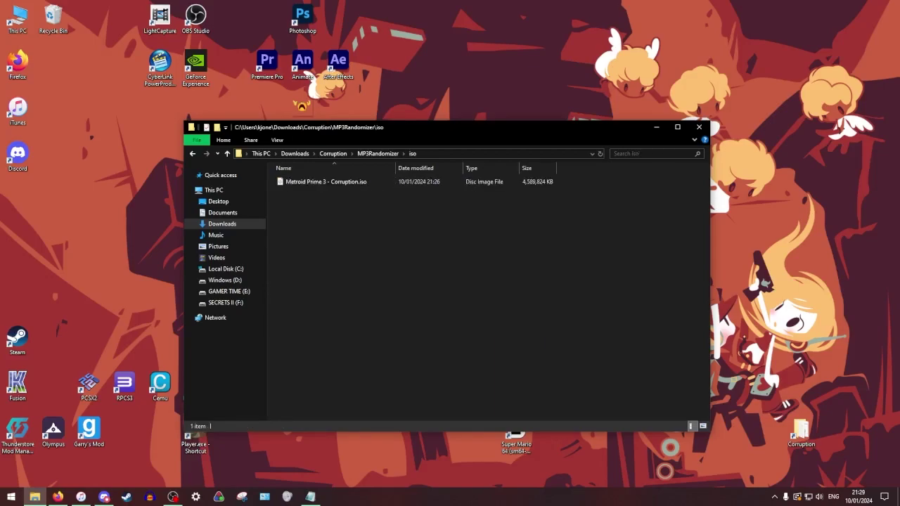
Rename Metroid Prime 3 - Corruption.iso in the iso folder to mp3.iso.
{"action": "right_click", "coordinate": [324, 185]}
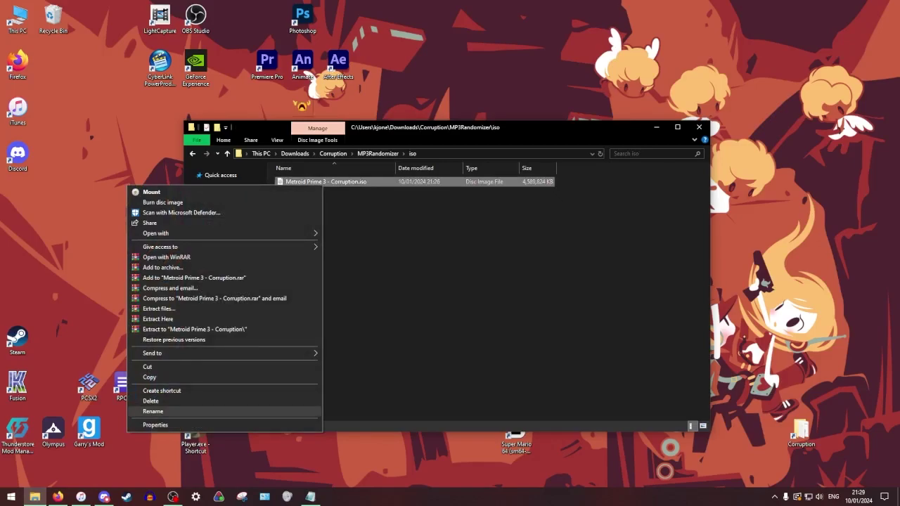
{"action": "left_click", "coordinate": [155, 412]}
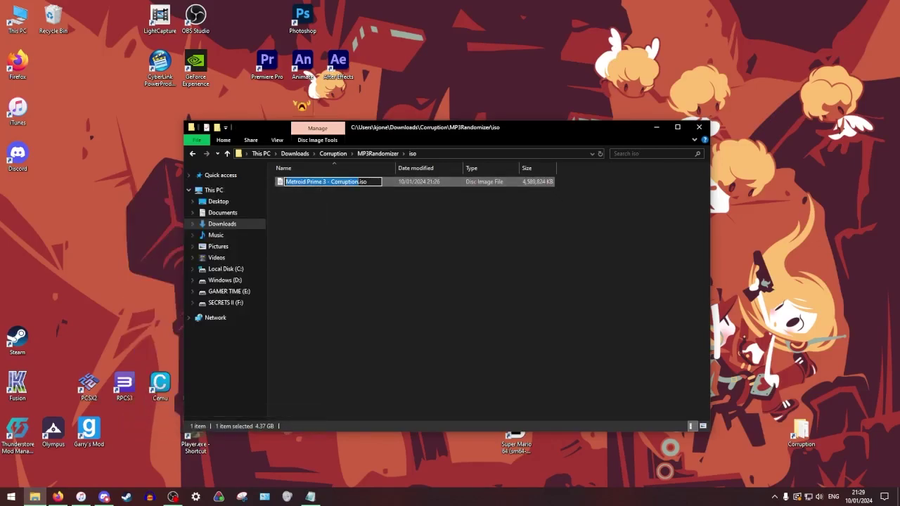
{"action": "type", "text": "mp3"}
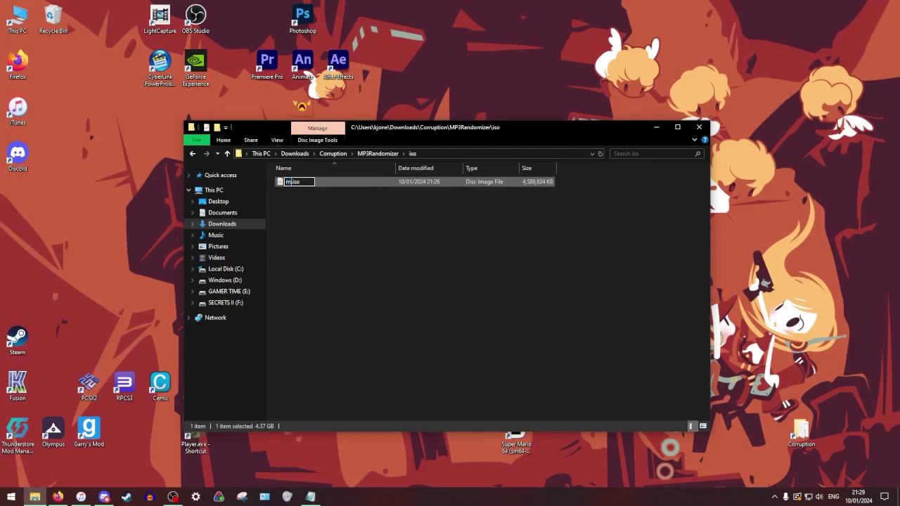
{"action": "key", "text": "Return"}
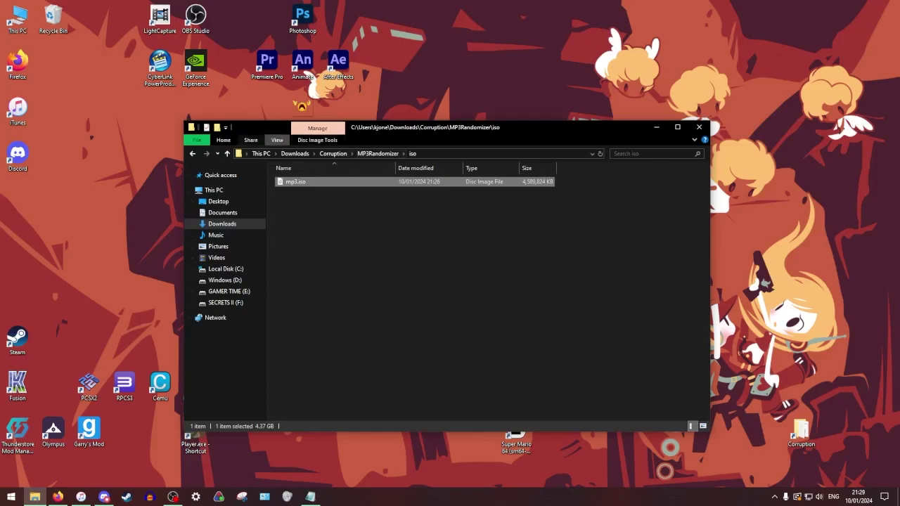
Check the folder view setting for file name extensions.
{"action": "left_click", "coordinate": [277, 140]}
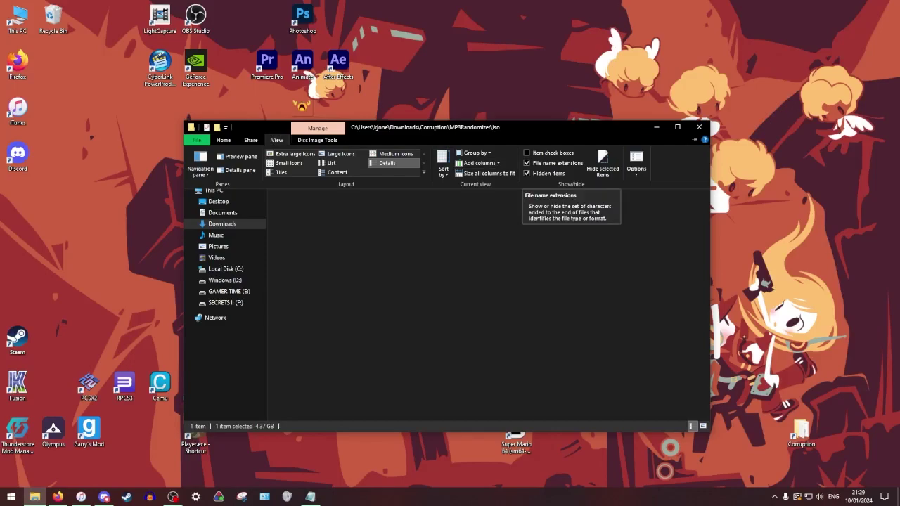
{"action": "key", "text": "Escape"}
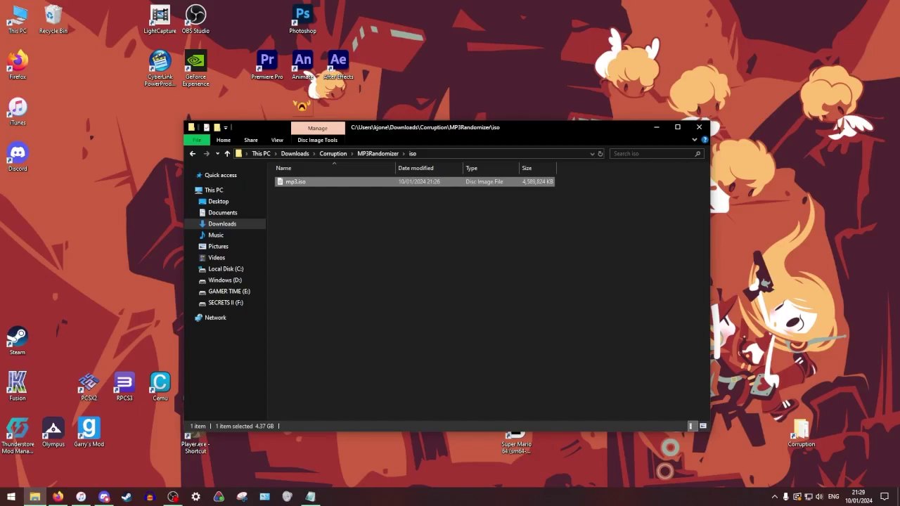
{"action": "left_click", "coordinate": [415, 211]}
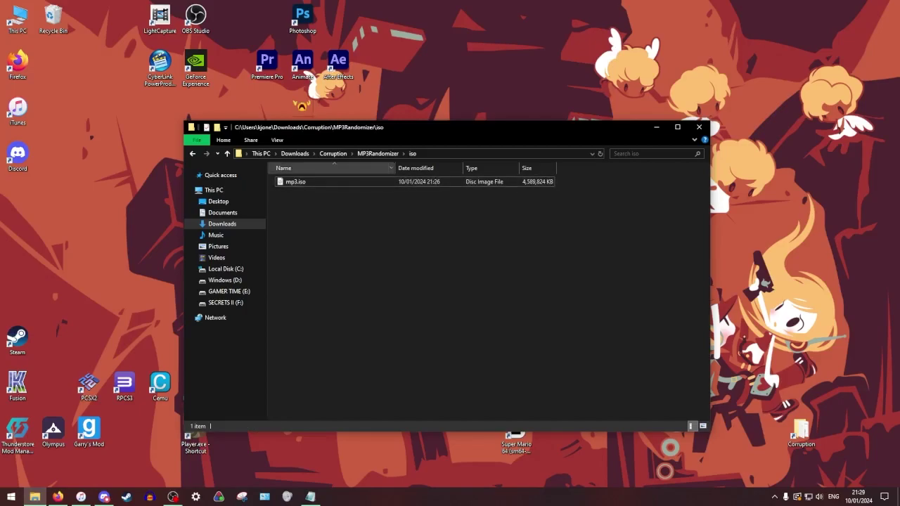
Run ExtractIso.bat in the MP3Randomizer folder, followed by RemoveAttractVideos.bat, dismissing each console window at its end.
{"action": "left_click", "coordinate": [377, 153]}
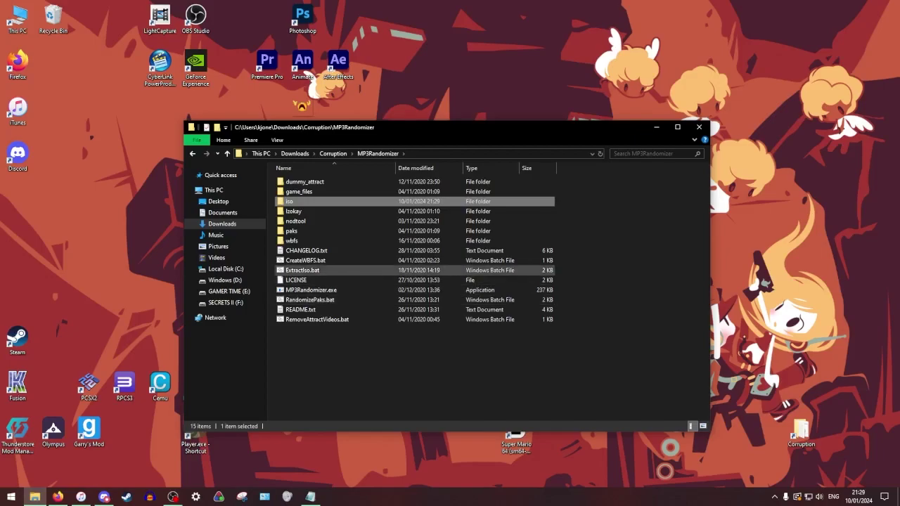
{"action": "double_click", "coordinate": [302, 270]}
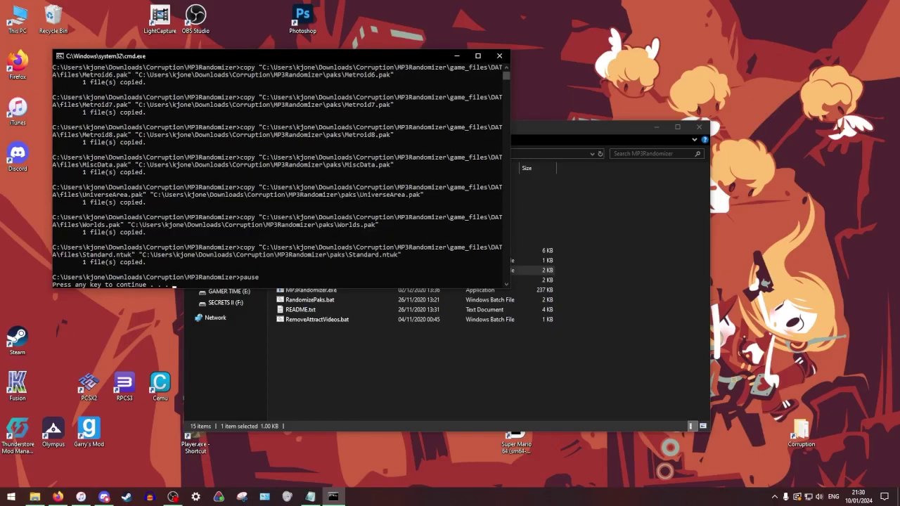
{"action": "key", "text": "Return"}
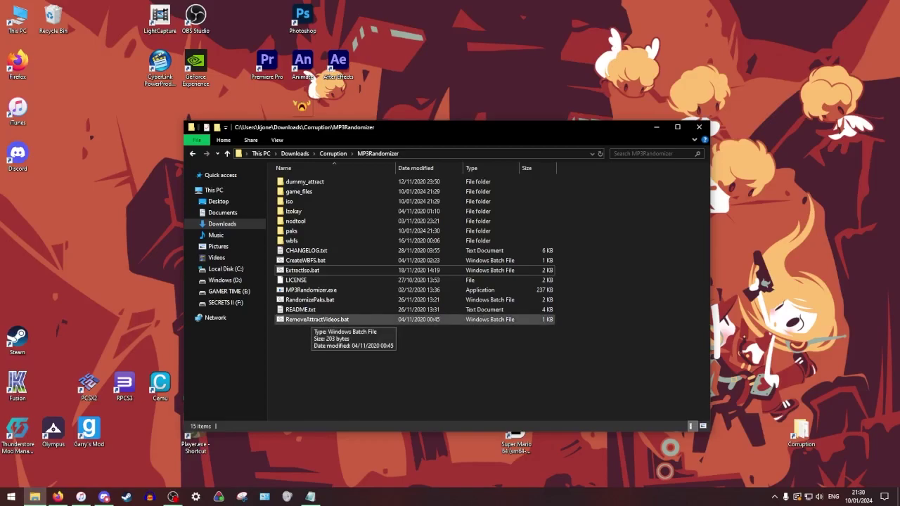
{"action": "double_click", "coordinate": [313, 320]}
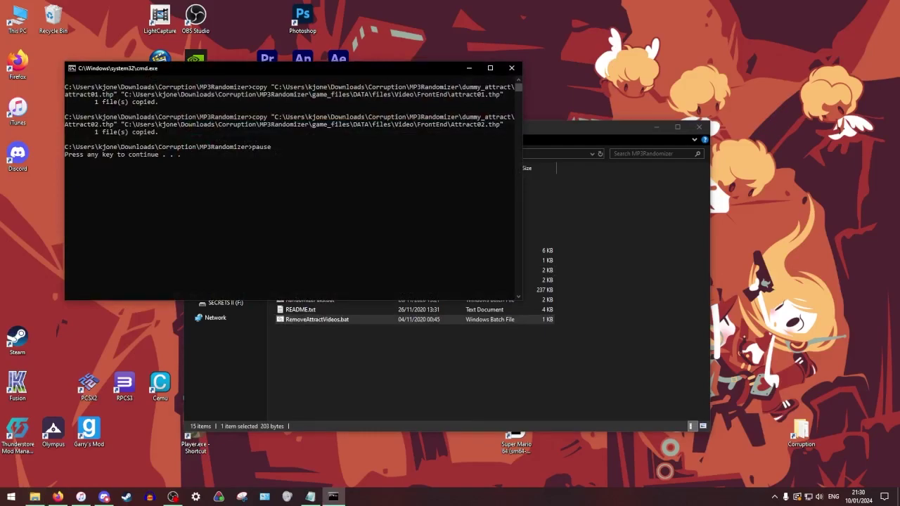
{"action": "key", "text": "Return"}
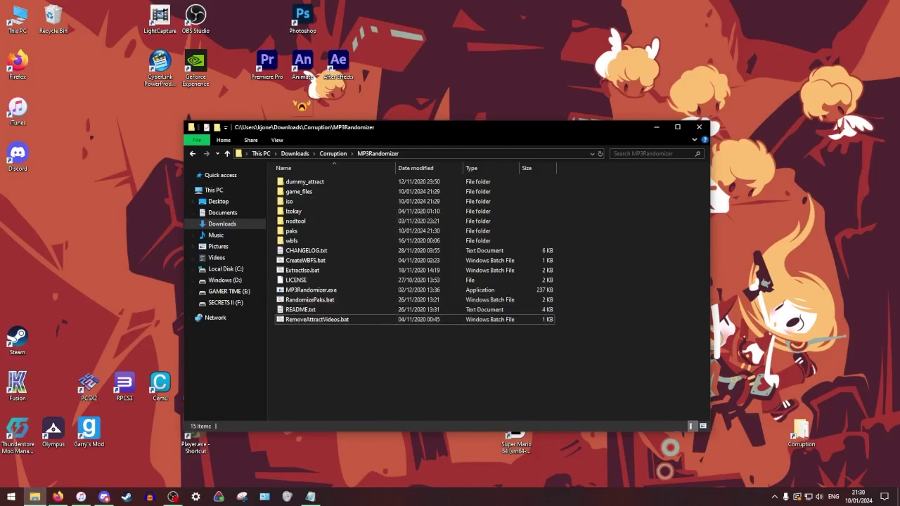
Look up the MP3Update link in Discord's corruption-general pinned messages and view the project's full GitHub releases list in Firefox.
{"action": "left_click", "coordinate": [104, 496]}
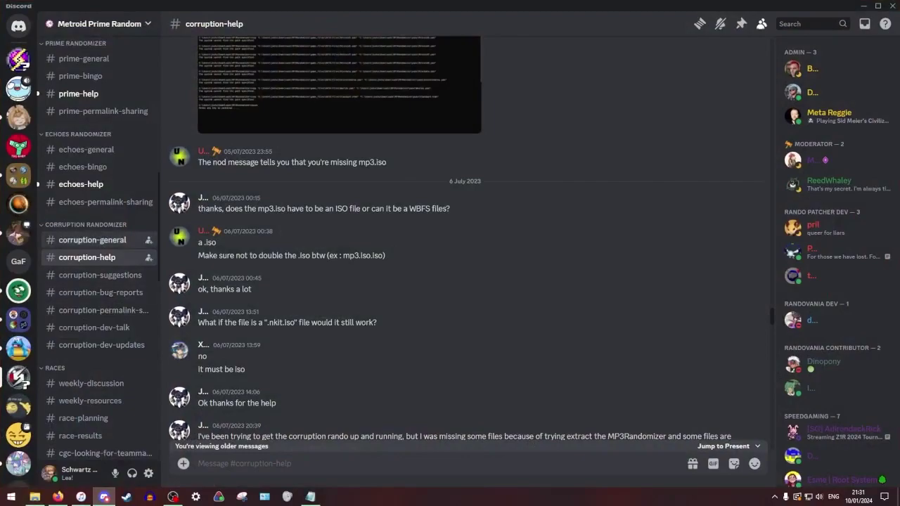
{"action": "left_click", "coordinate": [92, 240]}
{"action": "left_click", "coordinate": [741, 23]}
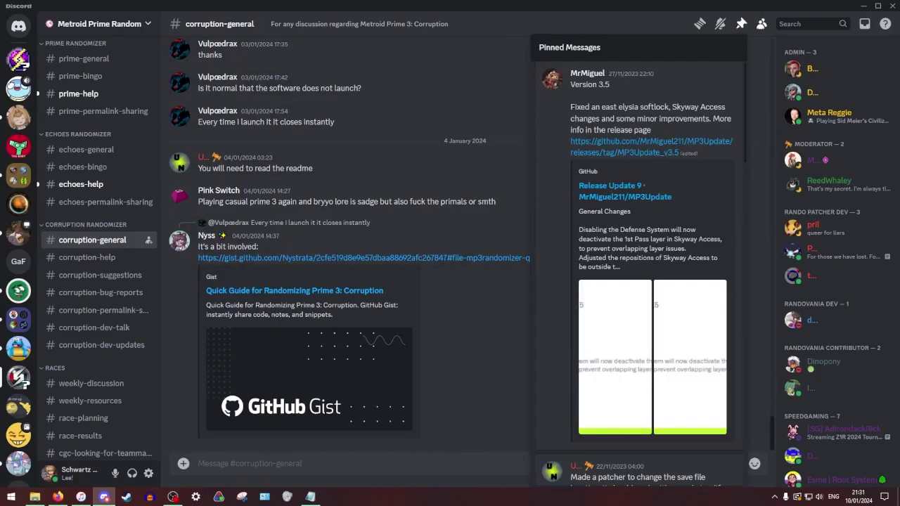
{"action": "left_click", "coordinate": [57, 496]}
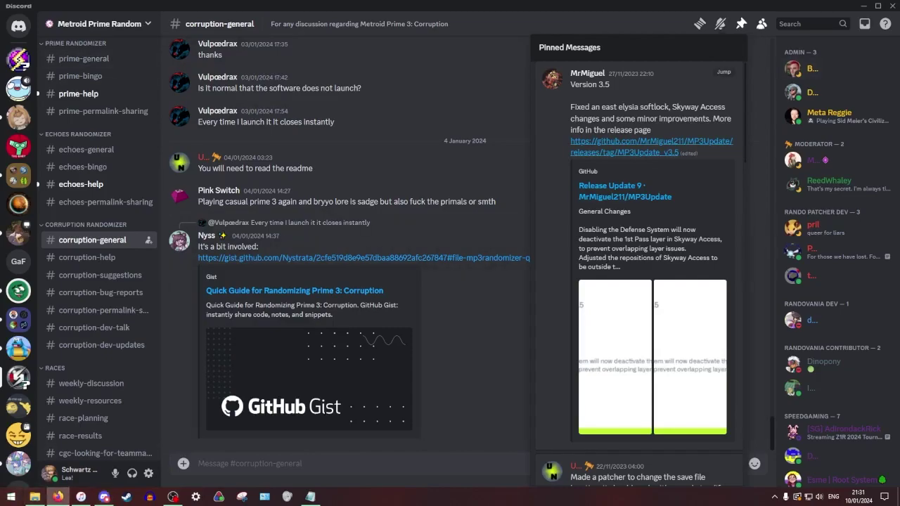
{"action": "key", "text": "alt+Tab"}
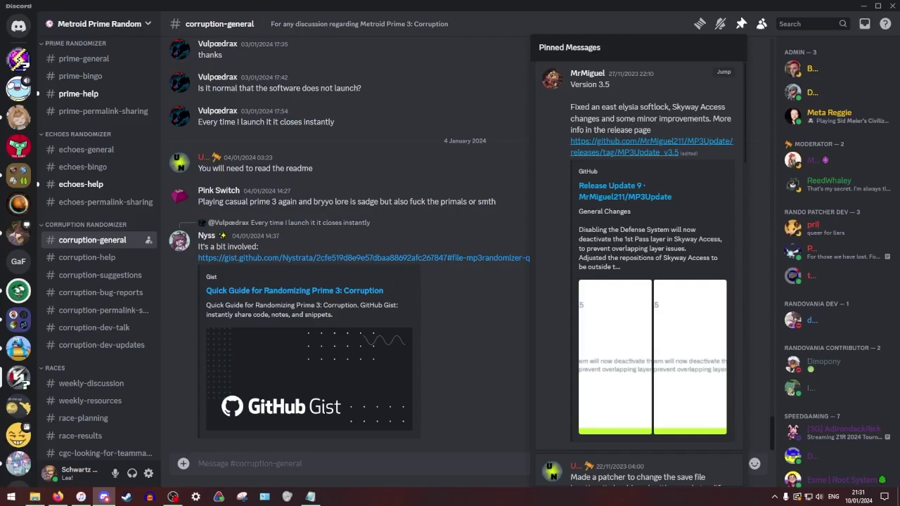
{"action": "key", "text": "alt+Tab"}
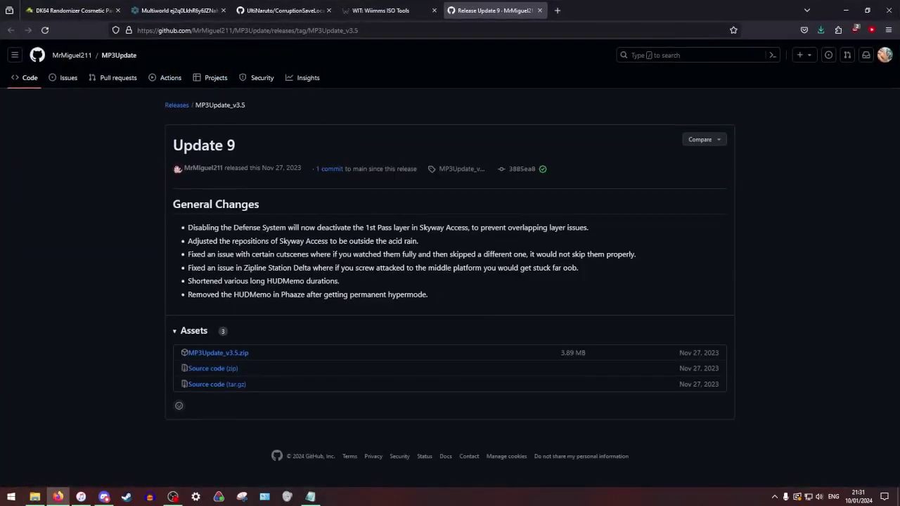
{"action": "left_click", "coordinate": [177, 105]}
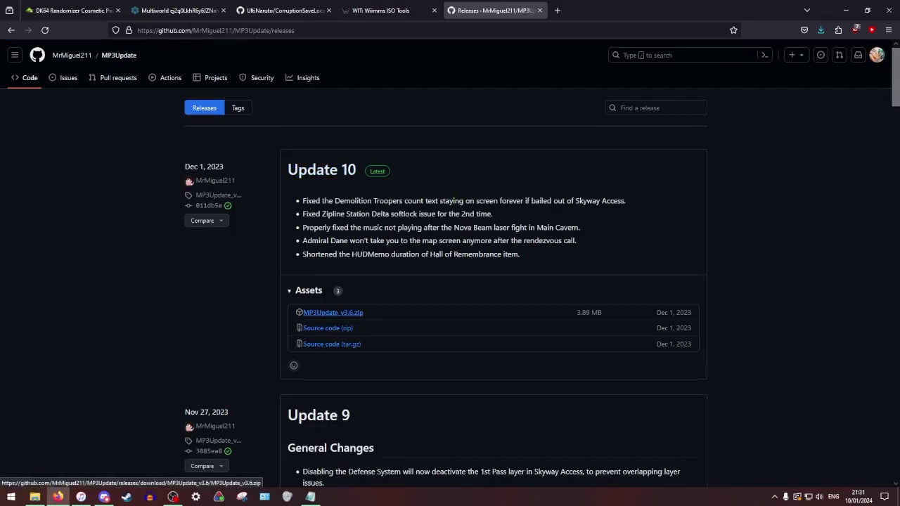
Return to Discord, minimize it and go back up to the Downloads\Corruption folder.
{"action": "key", "text": "alt+Tab"}
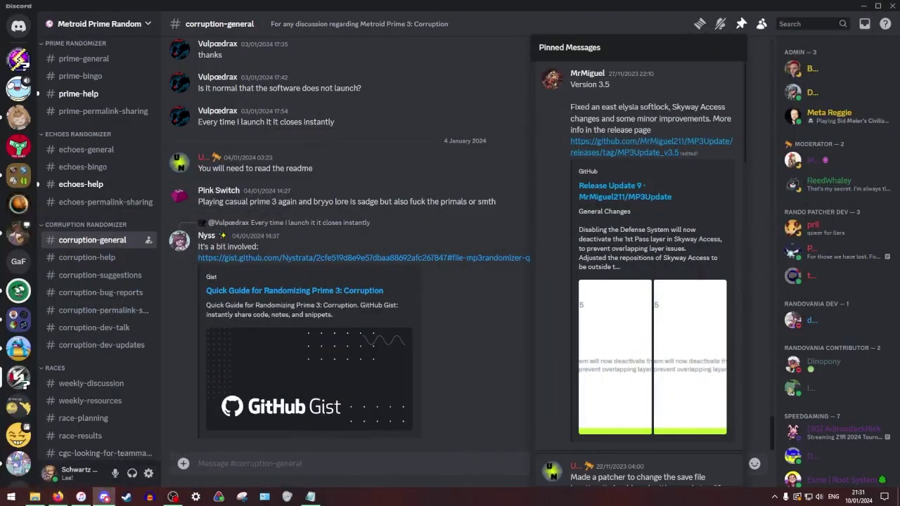
{"action": "left_click", "coordinate": [859, 6]}
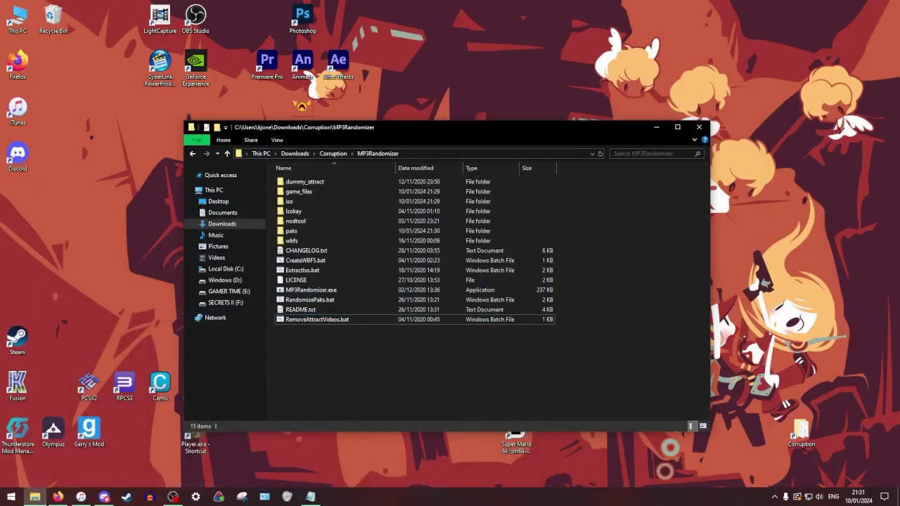
{"action": "left_click", "coordinate": [332, 153]}
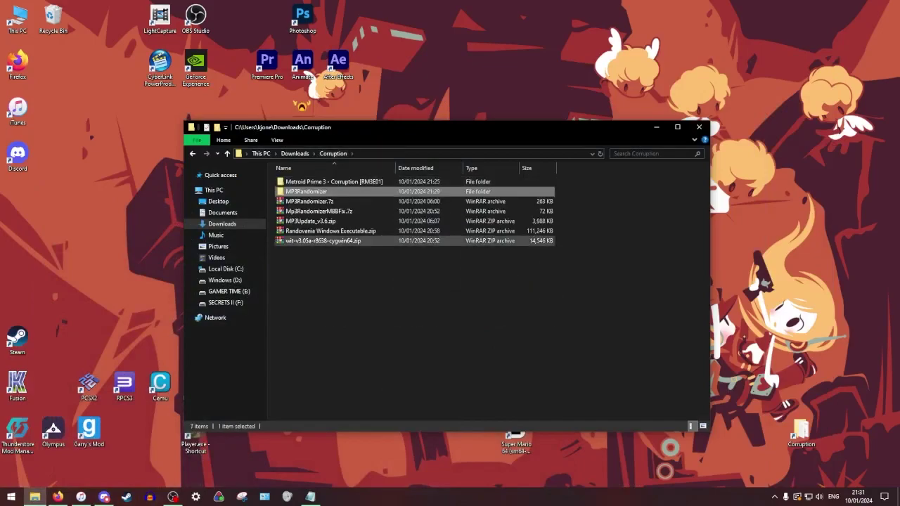
Move MP3Update_v3.6.zip into the MP3Randomizer folder and extract it there, replacing the existing readme file.
{"action": "left_click", "coordinate": [310, 221]}
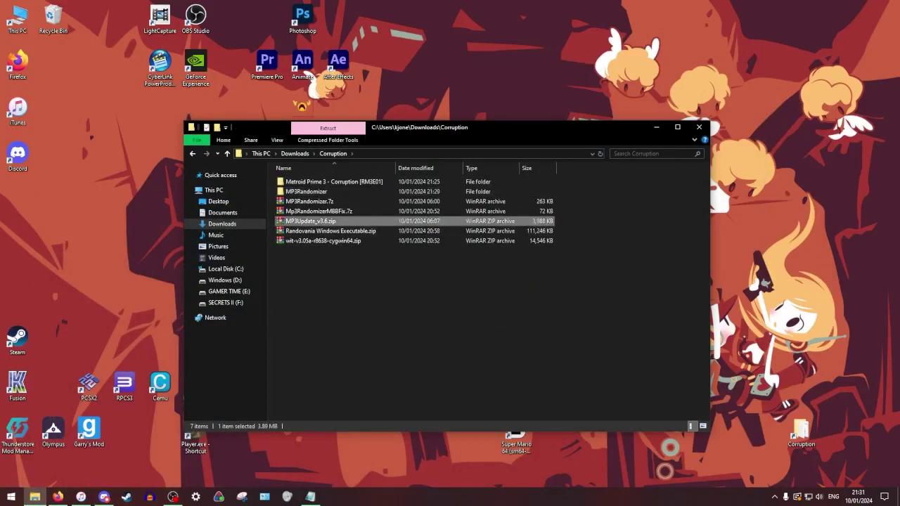
{"action": "left_click_drag", "start_coordinate": [310, 221], "coordinate": [323, 191]}
{"action": "double_click", "coordinate": [307, 192]}
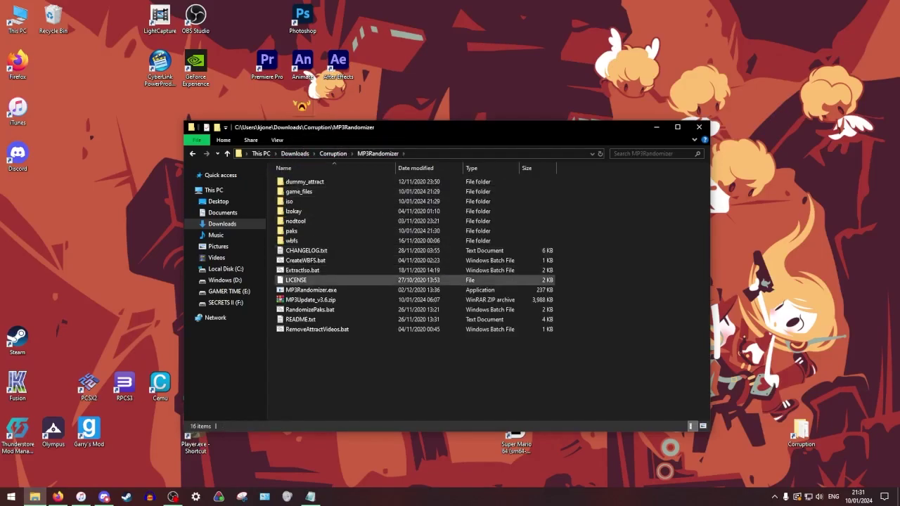
{"action": "left_click", "coordinate": [295, 299]}
{"action": "right_click", "coordinate": [296, 299]}
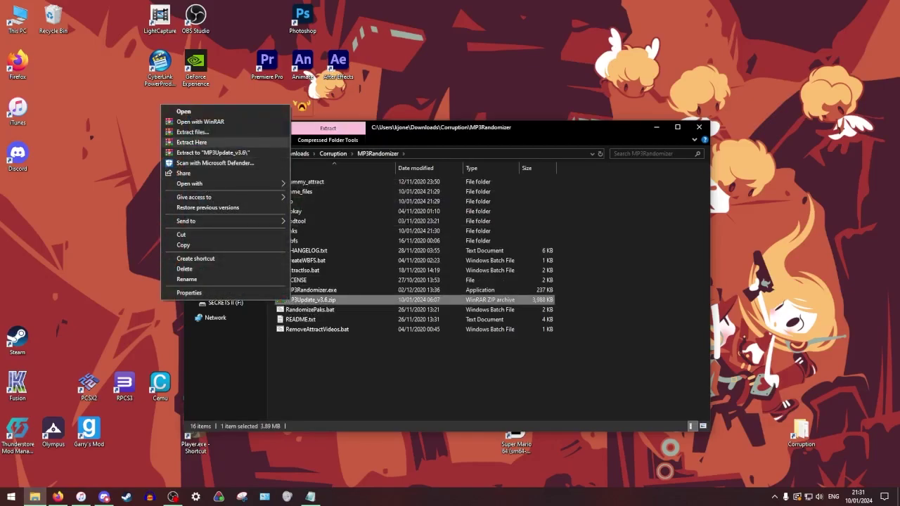
{"action": "left_click", "coordinate": [191, 142]}
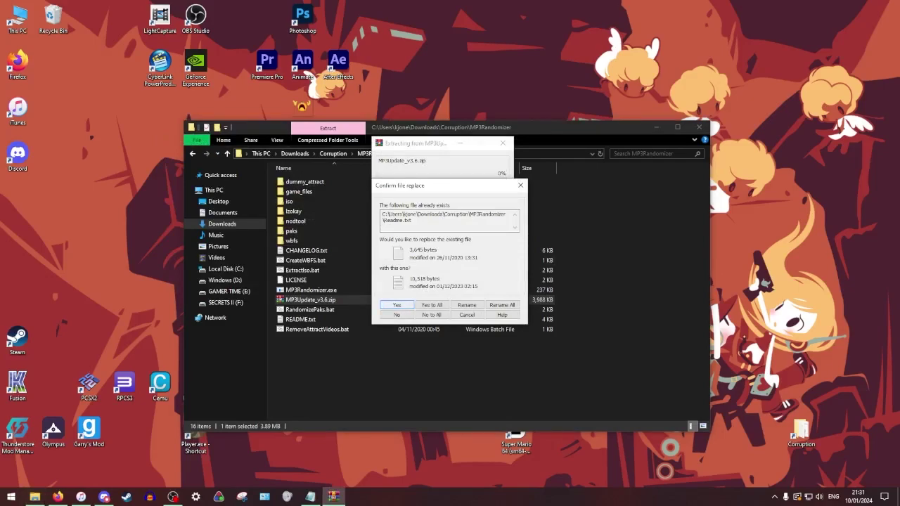
{"action": "key", "text": "Return"}
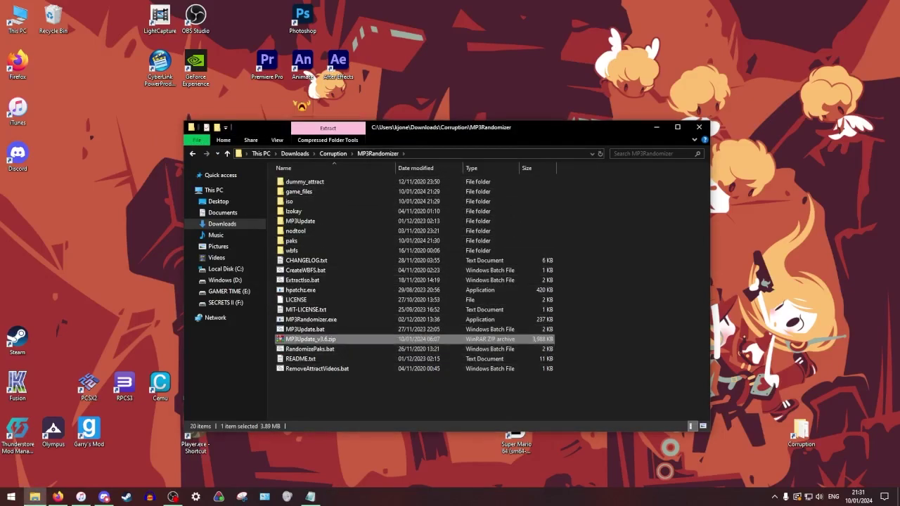
{"action": "left_click", "coordinate": [415, 394]}
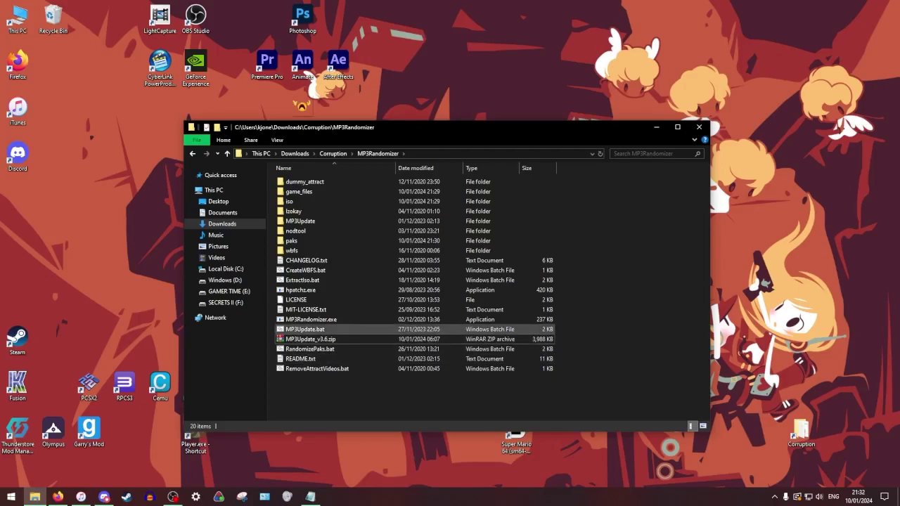
Run MP3Update.bat in the MP3Randomizer folder and dismiss its console window once the patching is done.
{"action": "double_click", "coordinate": [304, 329]}
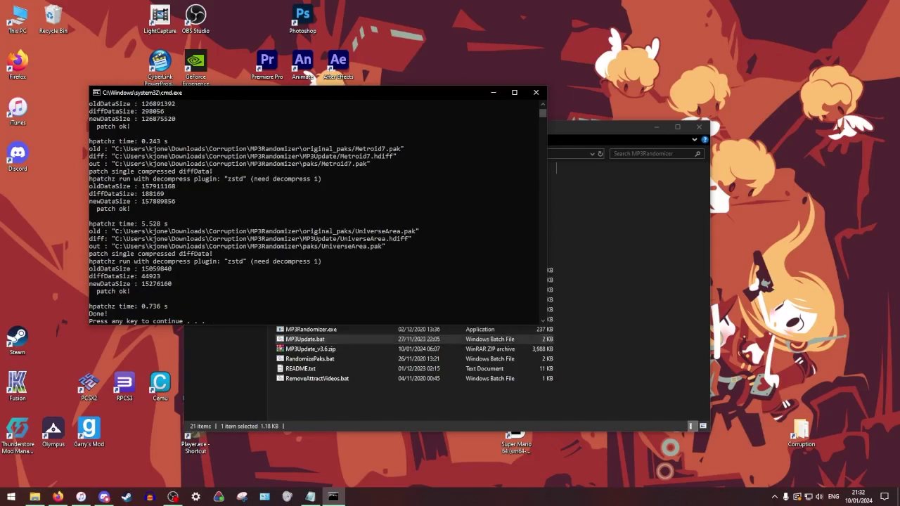
{"action": "left_click", "coordinate": [267, 268]}
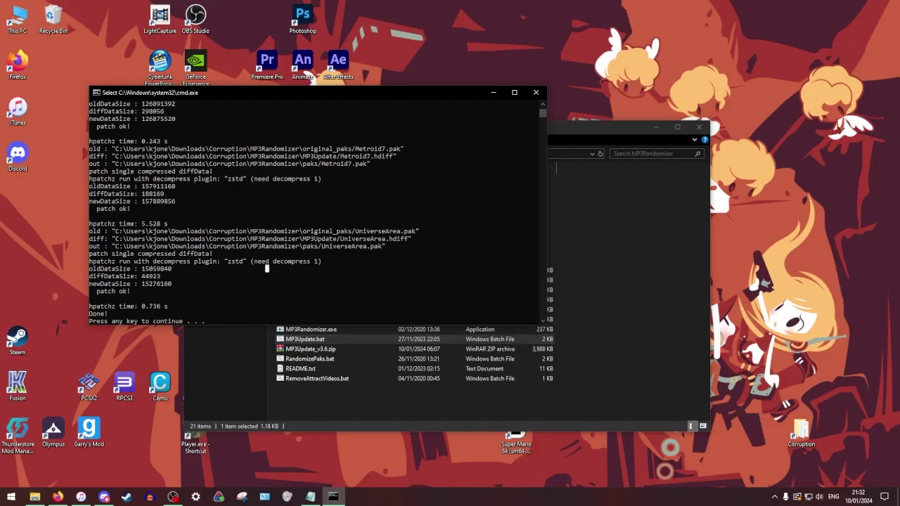
{"action": "key", "text": "Return"}
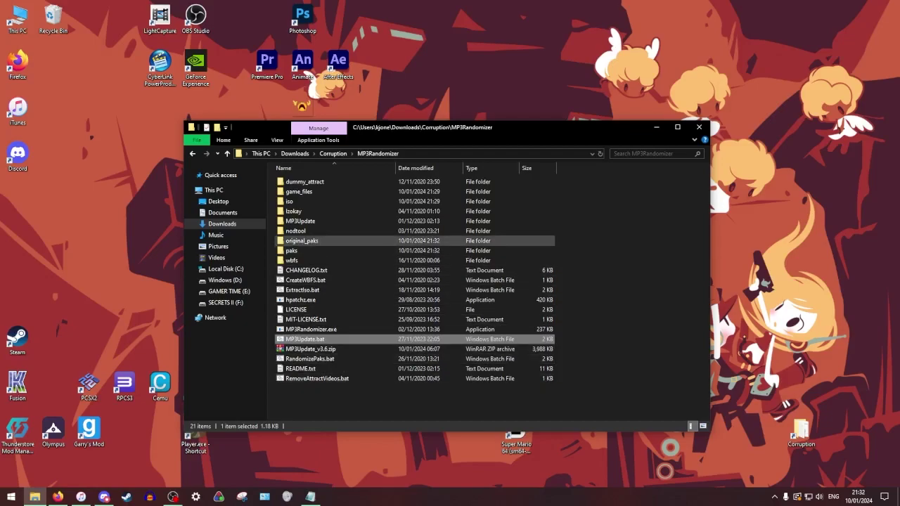
Inspect the contents of the original_paks and paks folders, returning to the MP3Randomizer folder.
{"action": "double_click", "coordinate": [302, 240]}
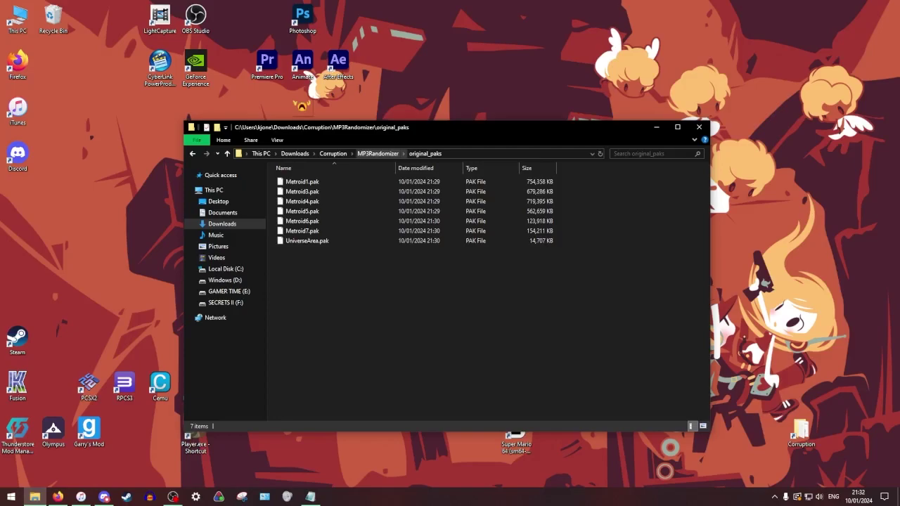
{"action": "left_click", "coordinate": [378, 154]}
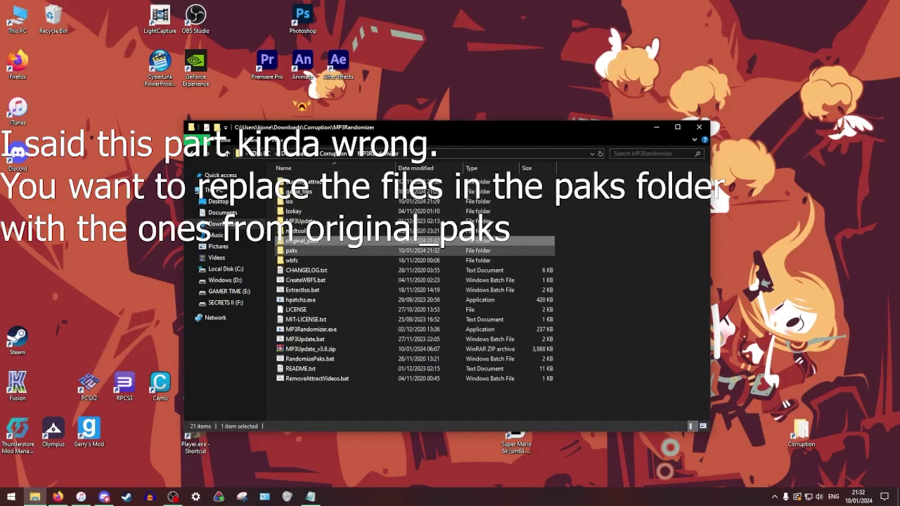
{"action": "double_click", "coordinate": [291, 250]}
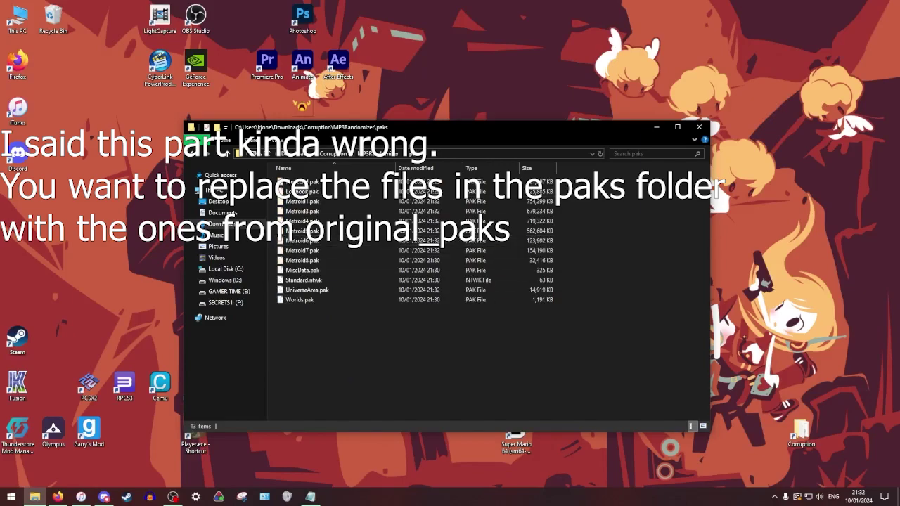
{"action": "left_click", "coordinate": [377, 153]}
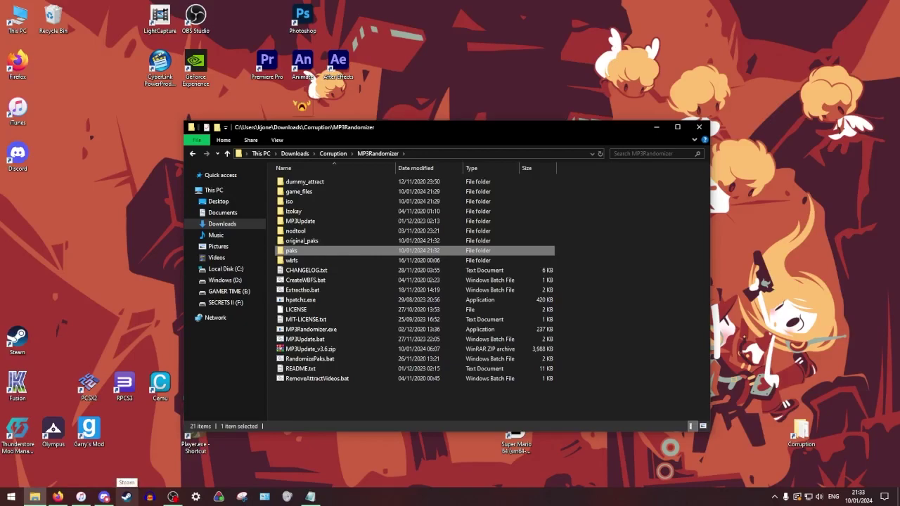
Switch to Discord and look up the Randovania server's Channels & Roles page and its dev-builds channel with the build downloads.
{"action": "mouse_move", "coordinate": [105, 497]}
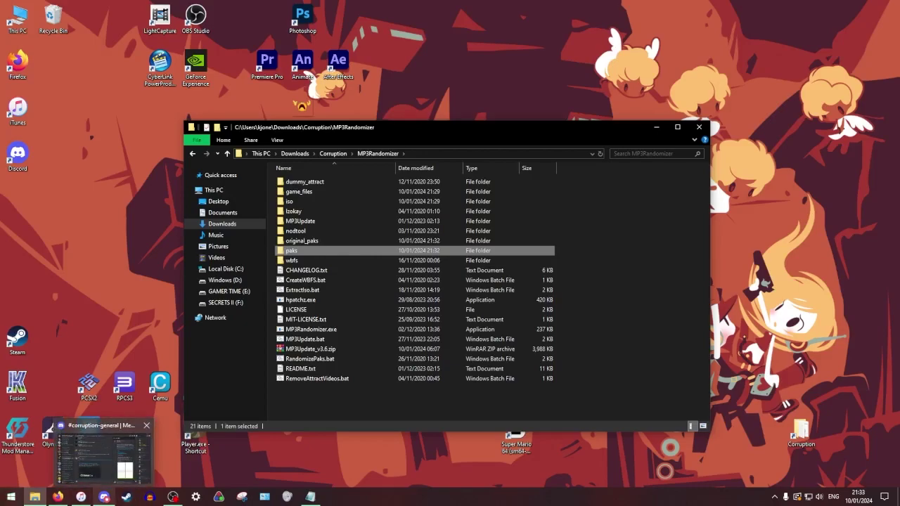
{"action": "left_click", "coordinate": [104, 497]}
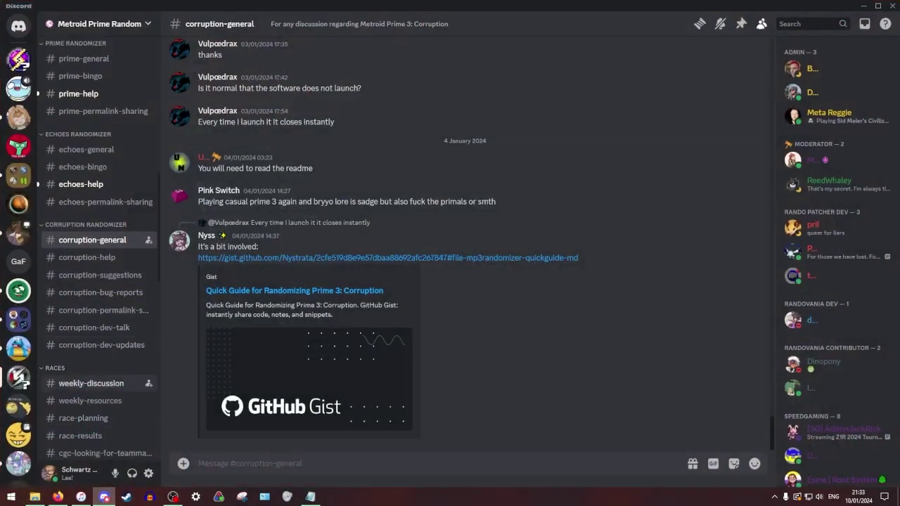
{"action": "left_click", "coordinate": [18, 320]}
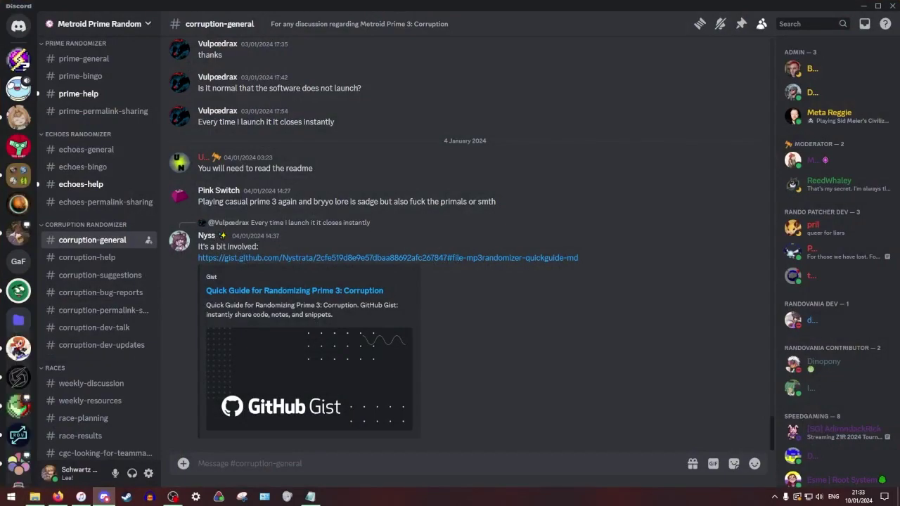
{"action": "scroll", "coordinate": [18, 320], "scroll_direction": "down", "scroll_amount": 3}
{"action": "left_click", "coordinate": [18, 342]}
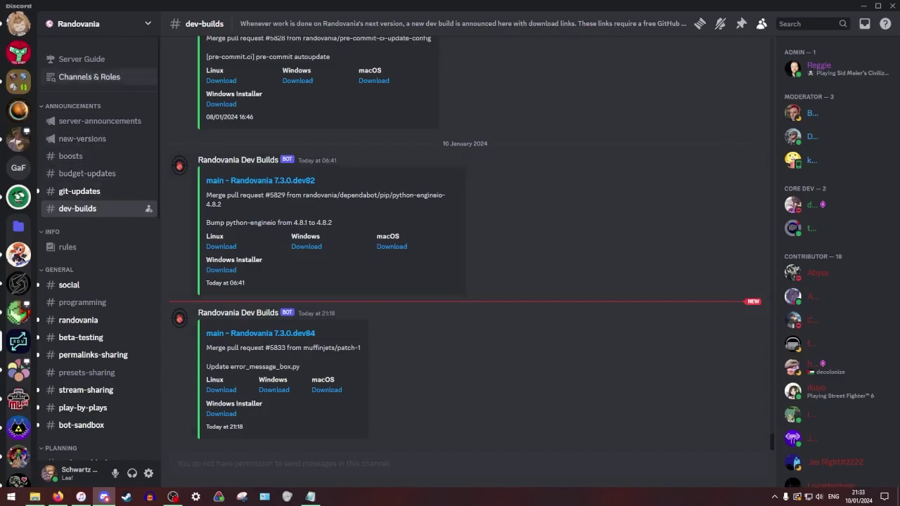
{"action": "left_click", "coordinate": [90, 77]}
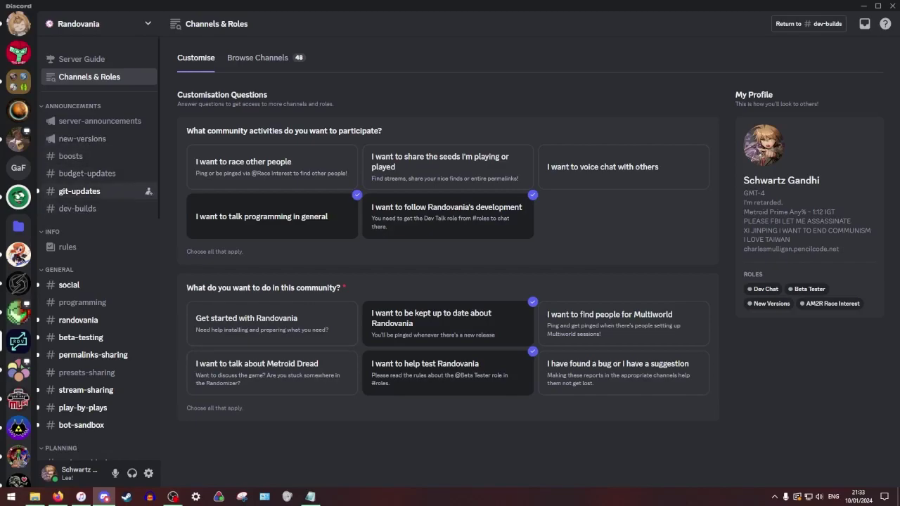
{"action": "left_click", "coordinate": [77, 208]}
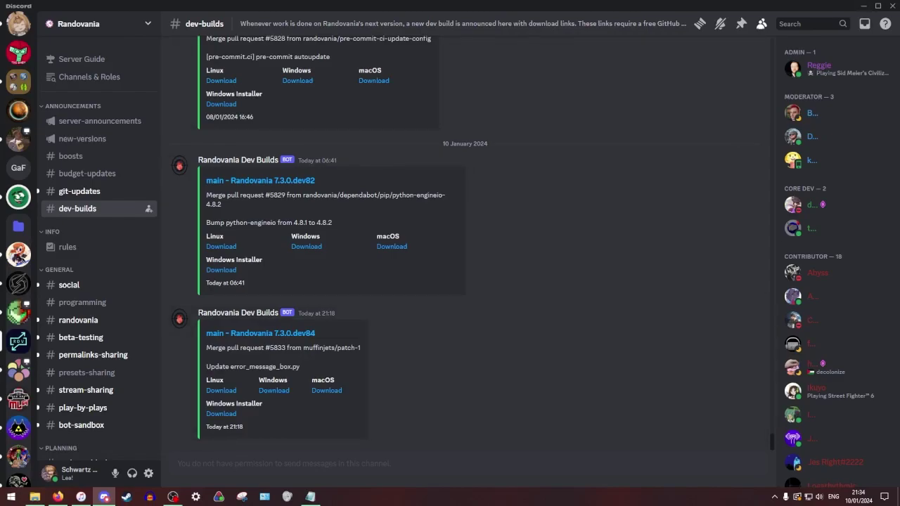
Minimize Discord, move MP3Update_v3.6.zip from MP3Randomizer back to the Corruption folder and go to that folder.
{"action": "left_click", "coordinate": [863, 6]}
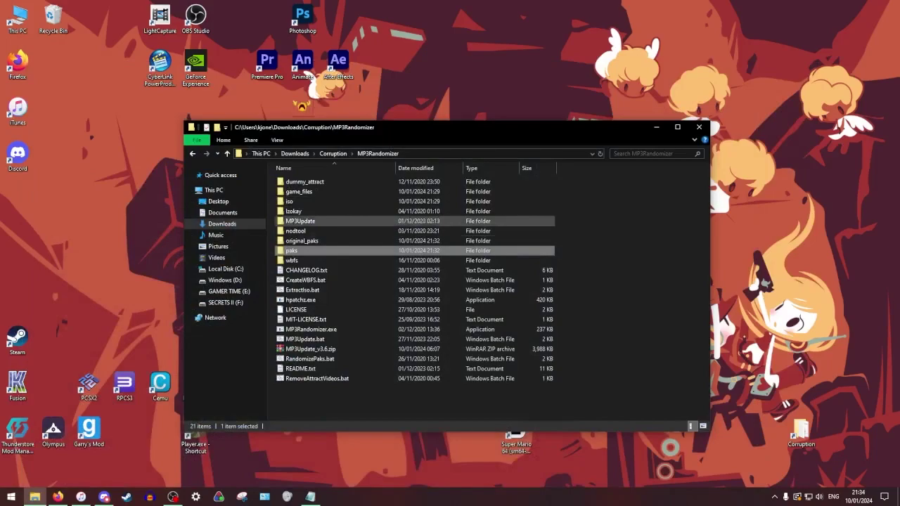
{"action": "left_click_drag", "start_coordinate": [309, 348], "coordinate": [330, 154]}
{"action": "left_click", "coordinate": [331, 153]}
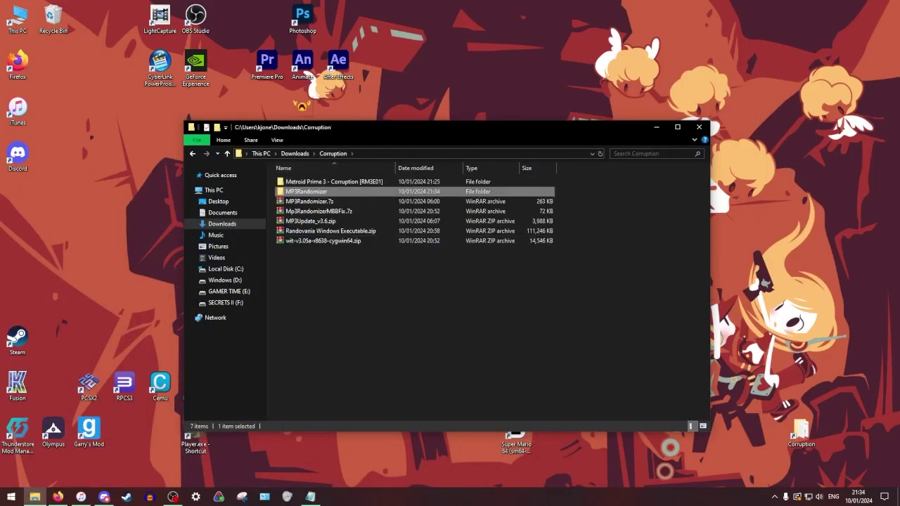
Extract Randovania Windows Executable.zip in place, followed by the randovania-7.3.0.dev82-windows.7z archive it contains.
{"action": "left_click", "coordinate": [320, 232]}
{"action": "right_click", "coordinate": [320, 234]}
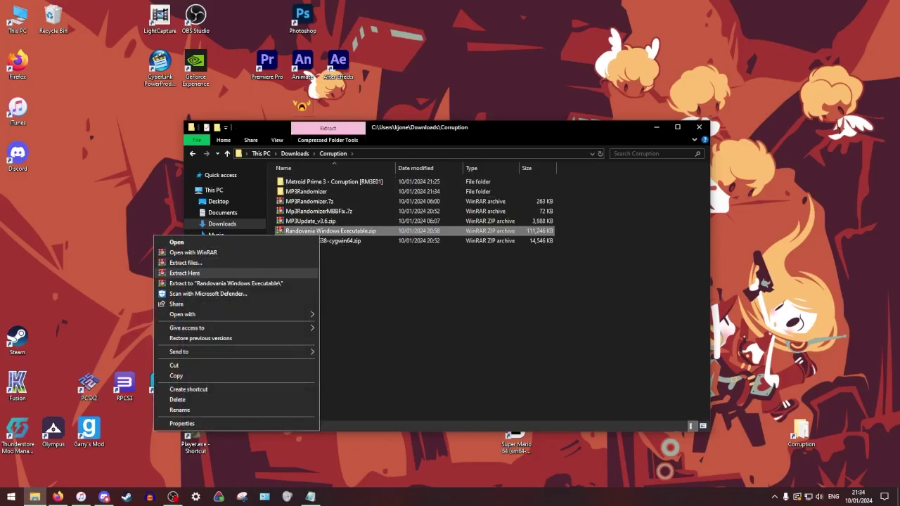
{"action": "left_click", "coordinate": [184, 272]}
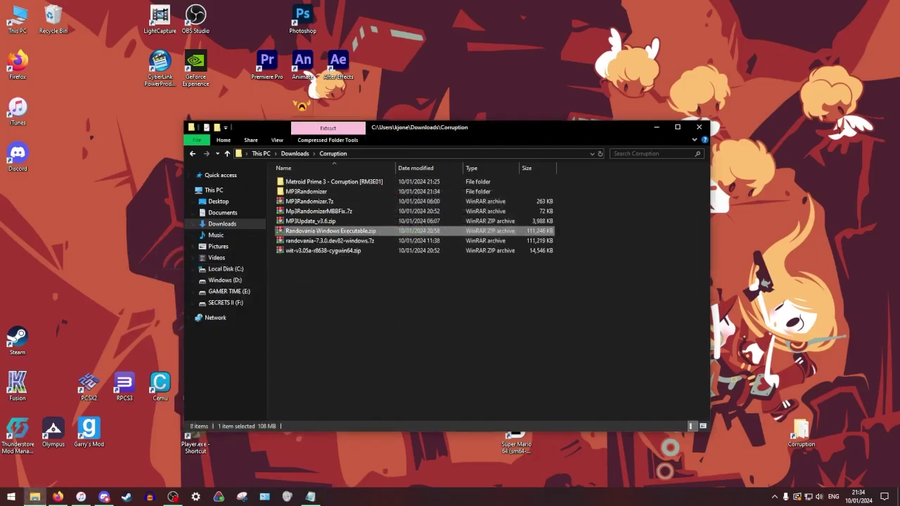
{"action": "right_click", "coordinate": [320, 241]}
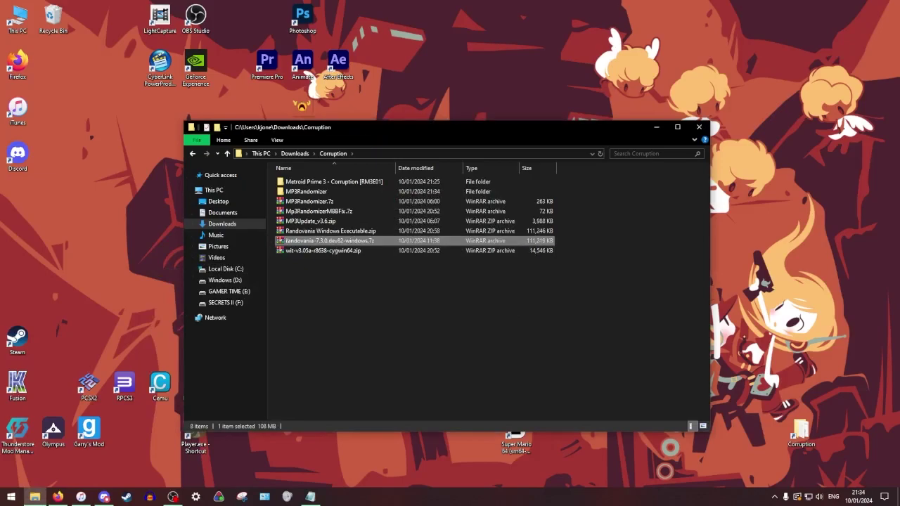
{"action": "left_click", "coordinate": [185, 279]}
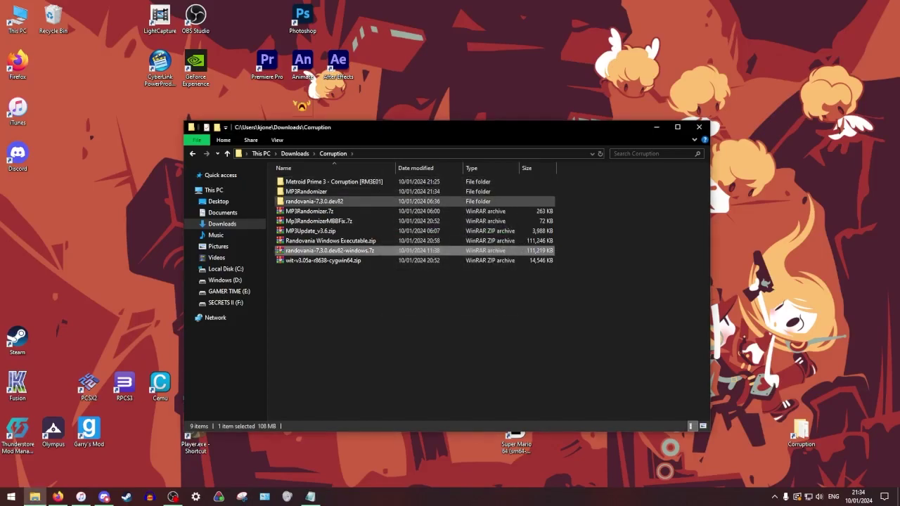
Launch randovania.exe from the extracted randovania-7.3.0.dev82 folder.
{"action": "double_click", "coordinate": [310, 200]}
{"action": "left_click", "coordinate": [304, 191]}
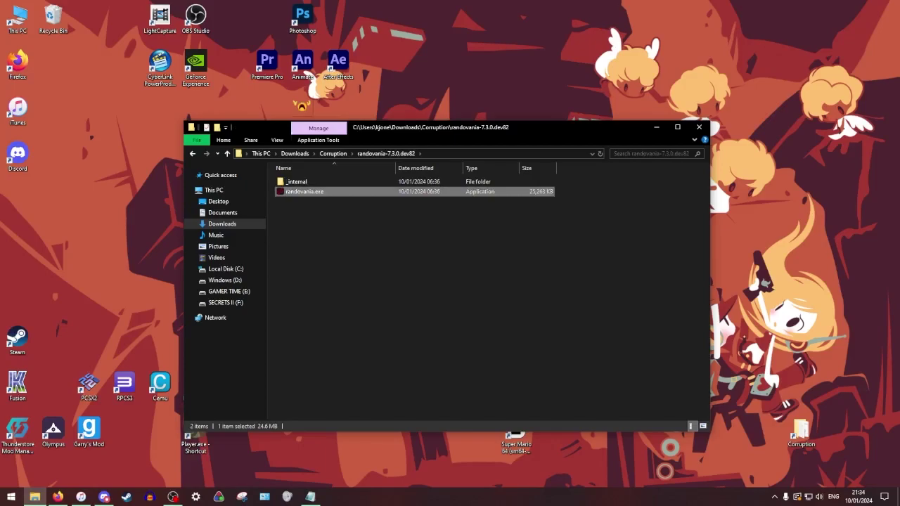
{"action": "key", "text": "Return"}
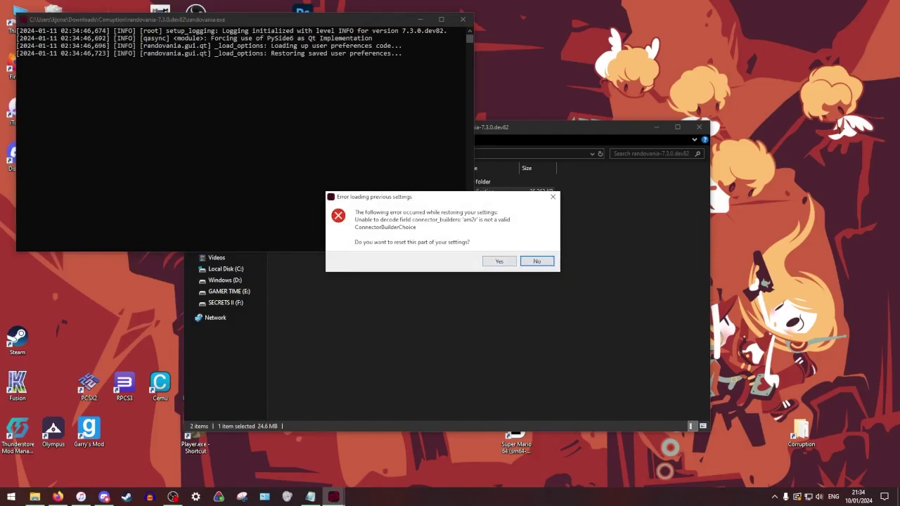
Agree to reset the invalid part of the settings, log in with Discord and confirm the login window.
{"action": "left_click", "coordinate": [498, 260]}
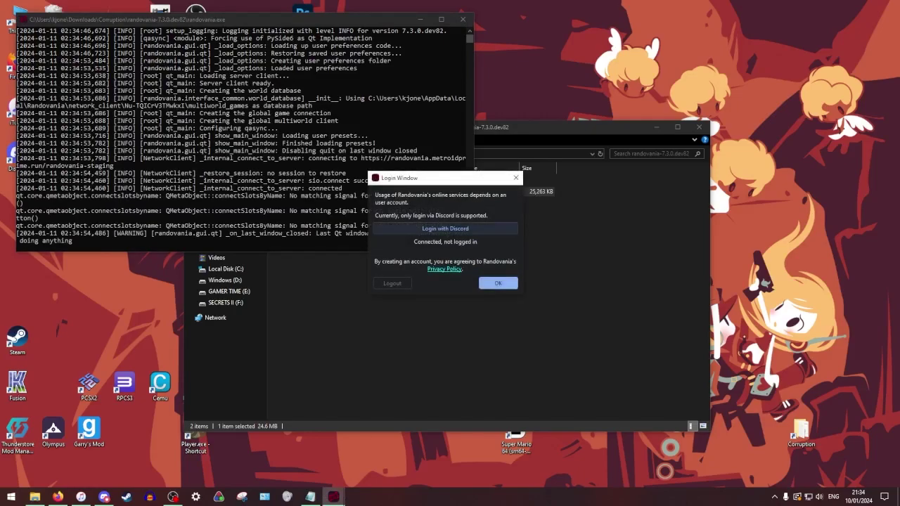
{"action": "left_click", "coordinate": [445, 228]}
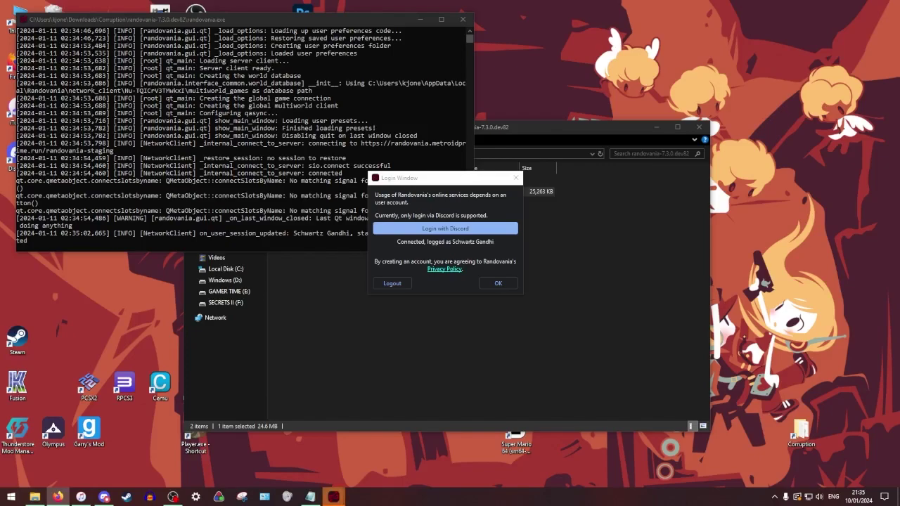
{"action": "left_click", "coordinate": [498, 283]}
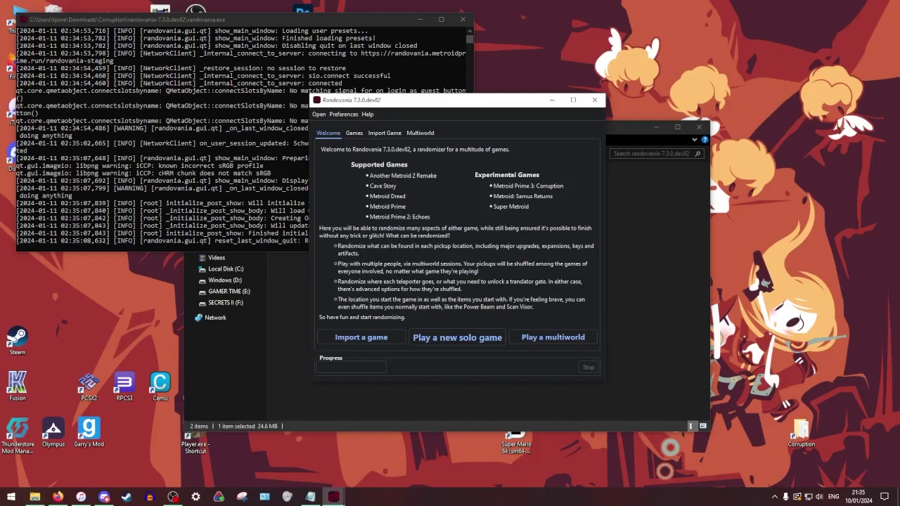
Look for Metroid Prime 3: Corruption in the games list and check the Show Experimental Settings preference.
{"action": "left_click", "coordinate": [353, 133]}
{"action": "scroll", "coordinate": [450, 281], "scroll_direction": "down", "scroll_amount": 3}
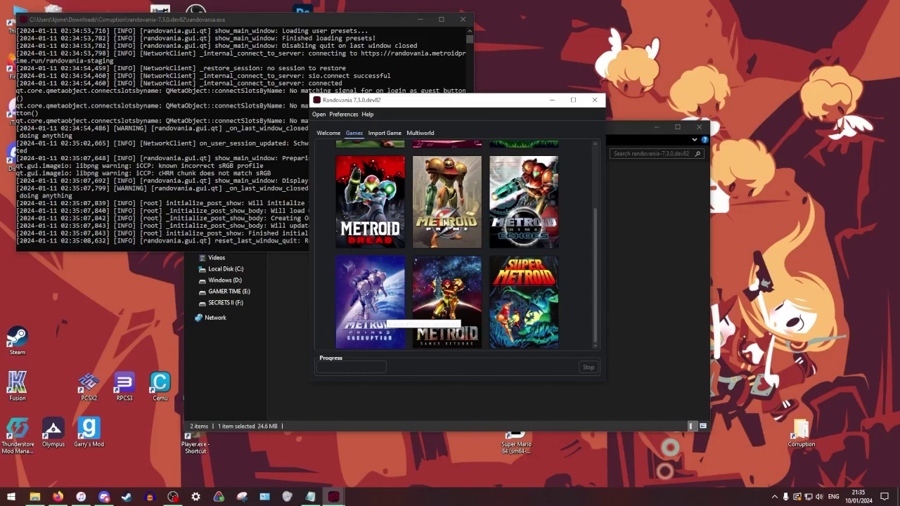
{"action": "left_click", "coordinate": [318, 114]}
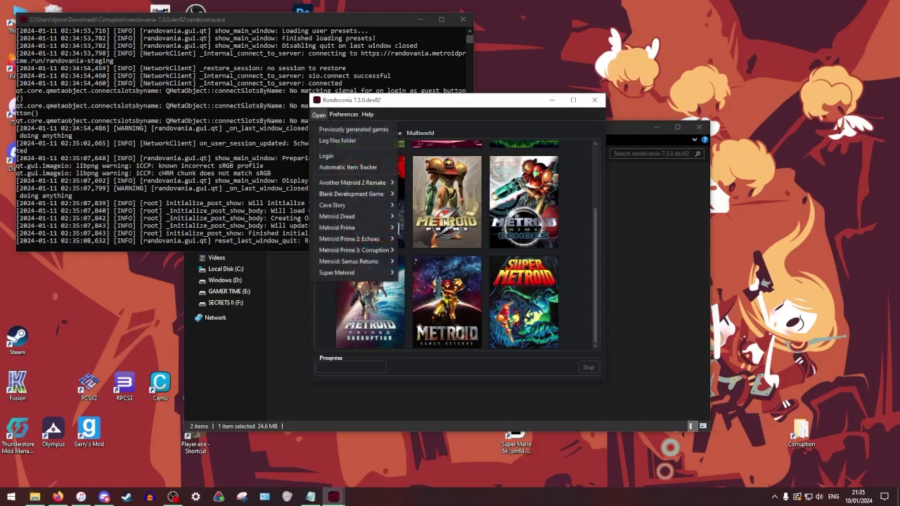
{"action": "key", "text": "Right"}
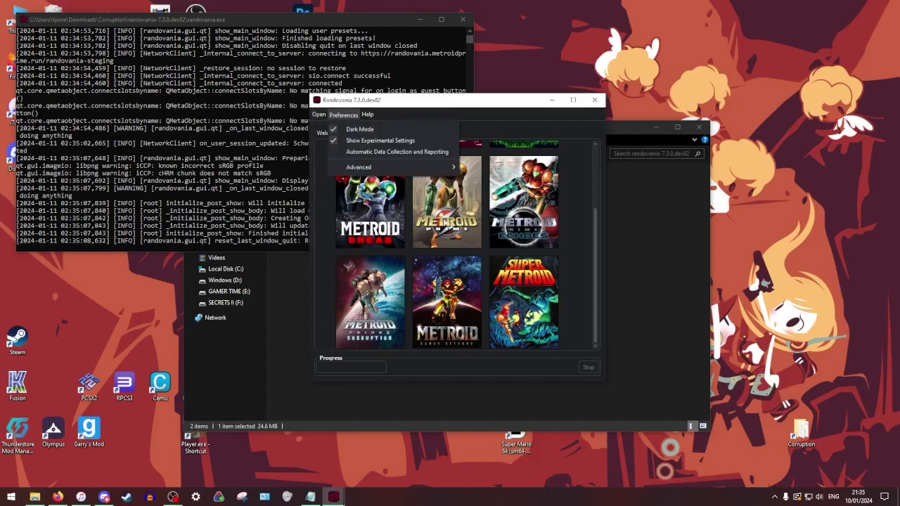
{"action": "key", "text": "Down"}
{"action": "key", "text": "Down"}
{"action": "key", "text": "Down"}
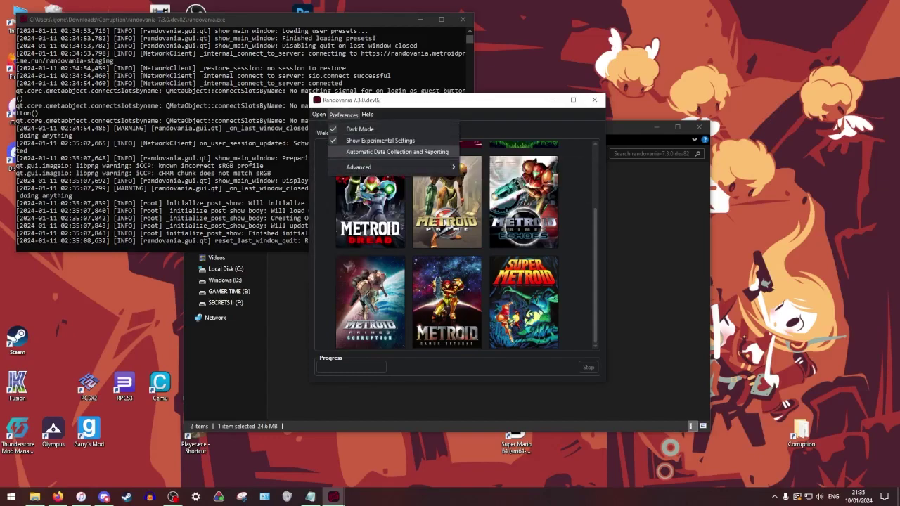
{"action": "key", "text": "Up"}
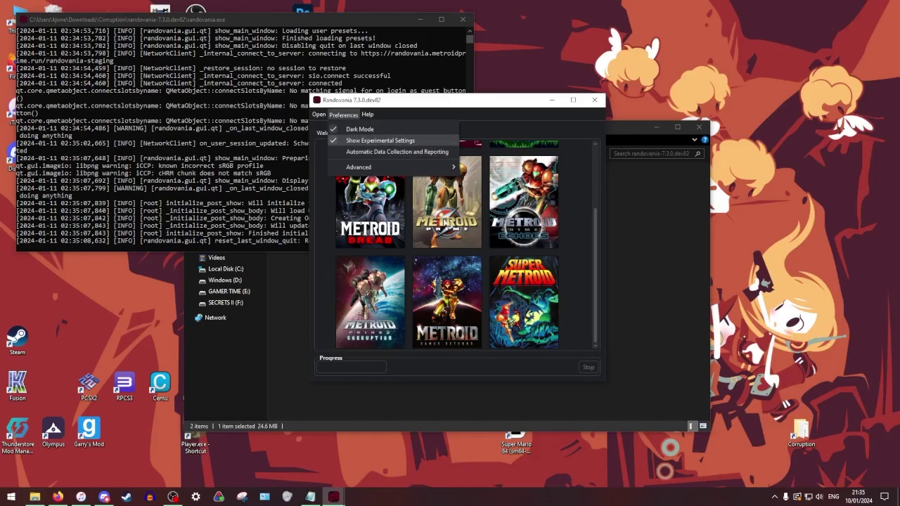
{"action": "key", "text": "Return"}
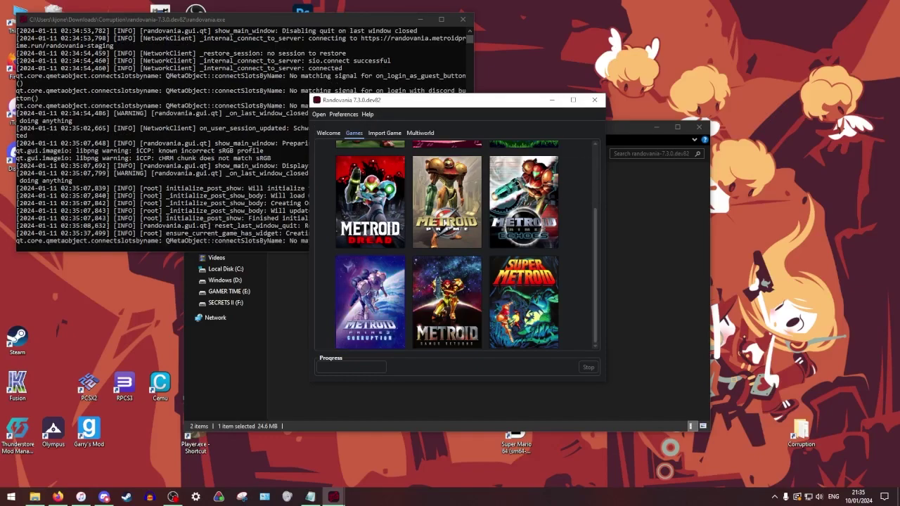
Open the Play page of Metroid Prime 3: Corruption and generate a game from the Starter Preset.
{"action": "key", "text": "Return"}
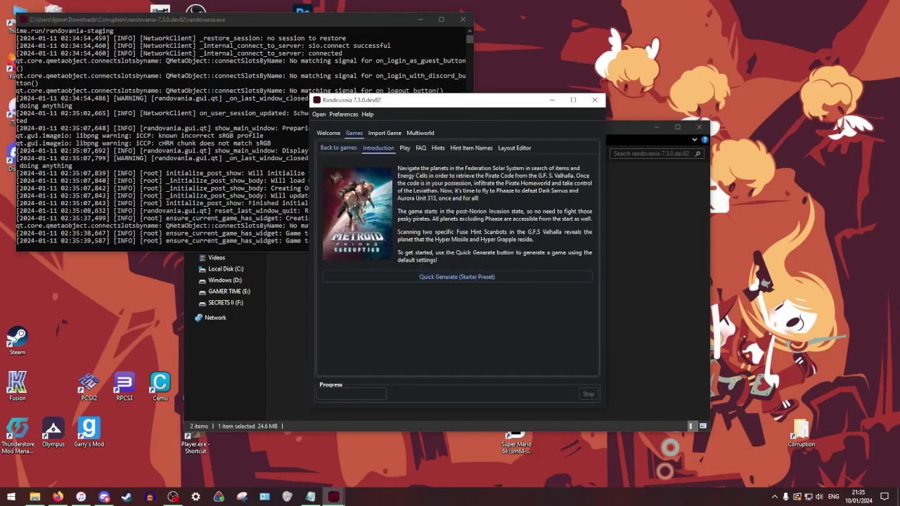
{"action": "left_click", "coordinate": [404, 148]}
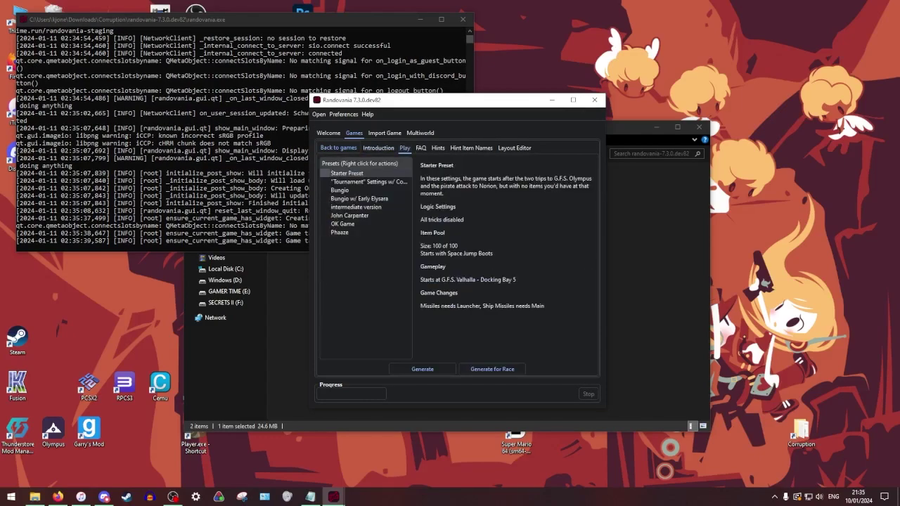
{"action": "left_click", "coordinate": [328, 132]}
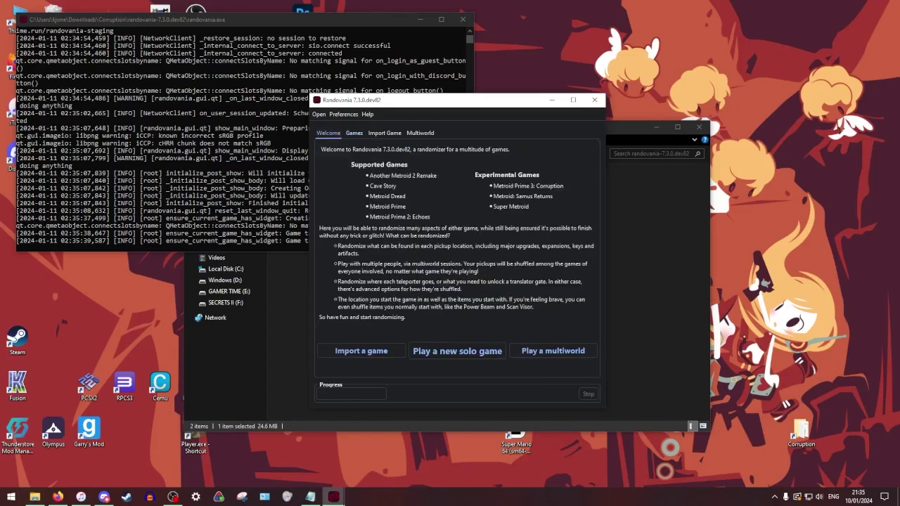
{"action": "left_click", "coordinate": [353, 132]}
{"action": "left_click", "coordinate": [371, 329]}
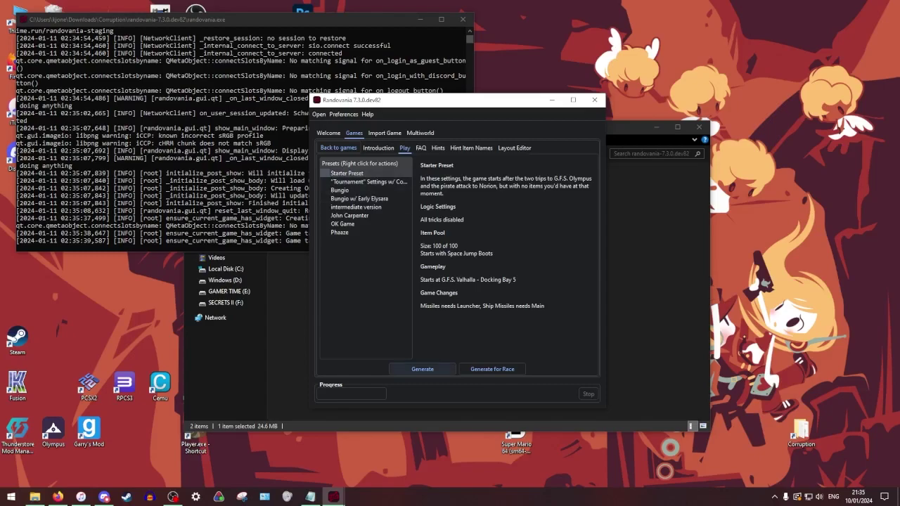
{"action": "left_click", "coordinate": [422, 369]}
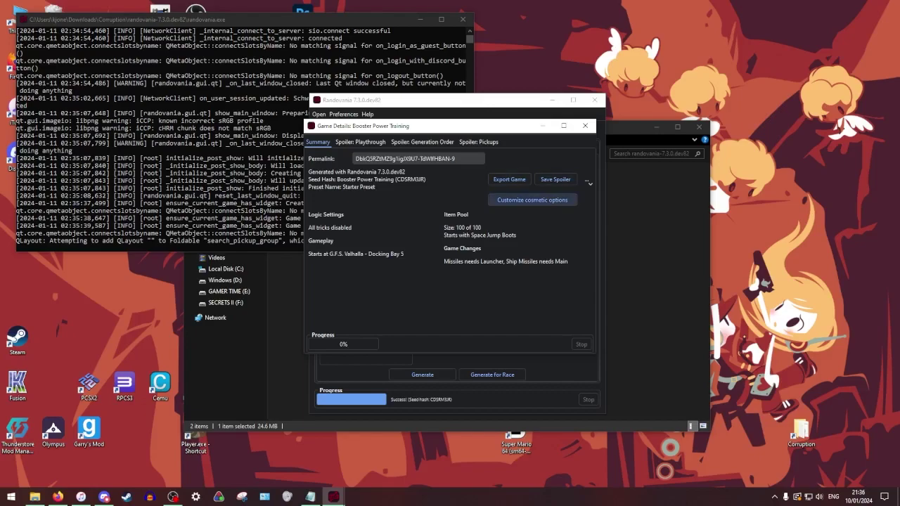
Review the initial suit choices in the generated game's cosmetic options and leave them without changing anything.
{"action": "left_click", "coordinate": [532, 200]}
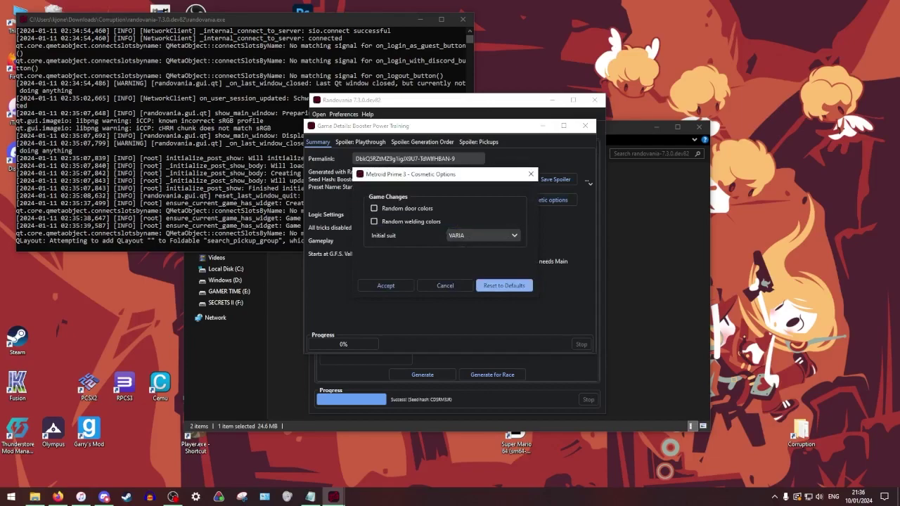
{"action": "left_click", "coordinate": [483, 235]}
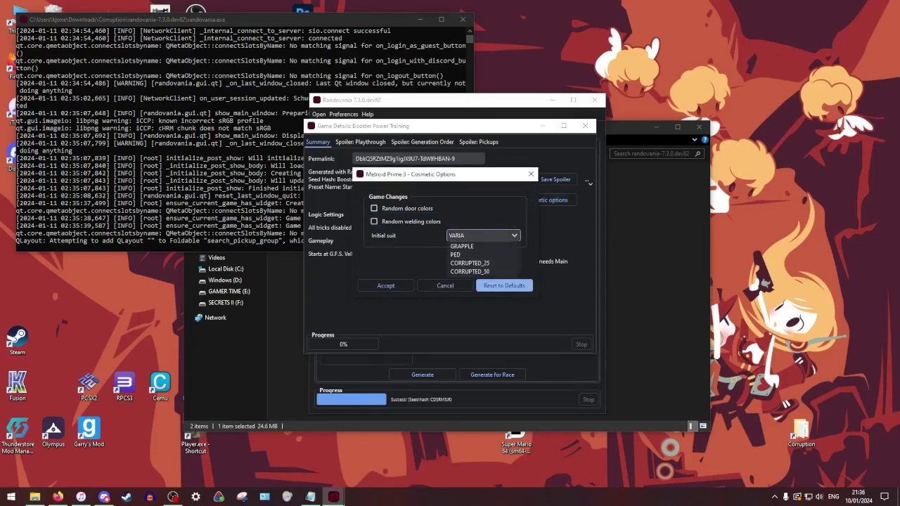
{"action": "left_click", "coordinate": [473, 274]}
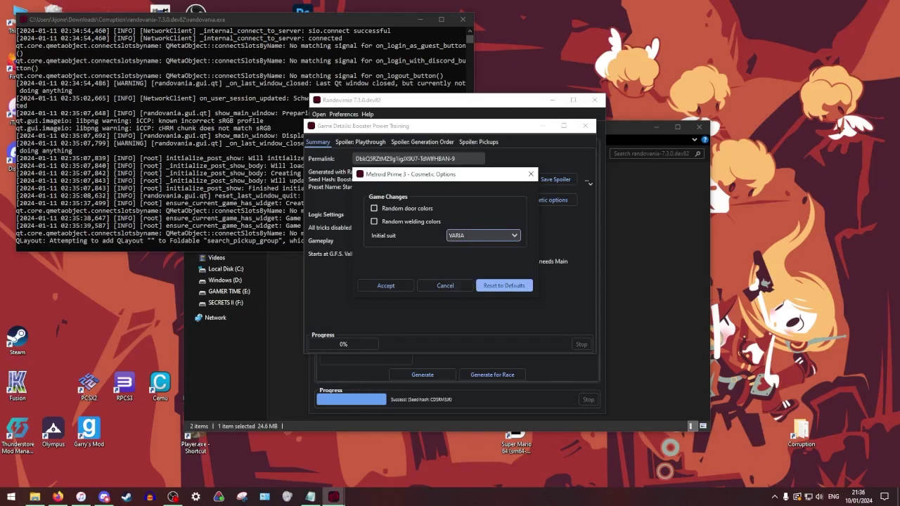
{"action": "left_click", "coordinate": [445, 285]}
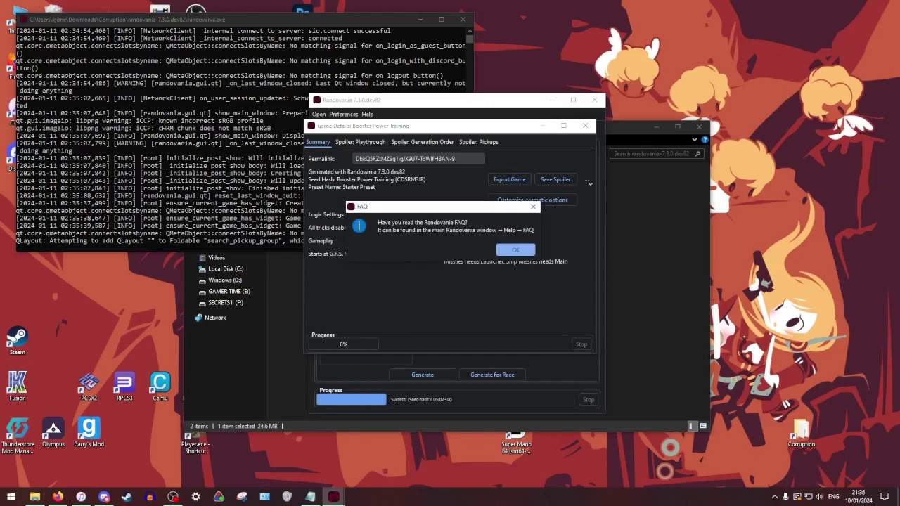
Export the generated game, dismiss the FAQ reminder and copy the seed, starting_items and starting_location commands for the patcher.
{"action": "key", "text": "Return"}
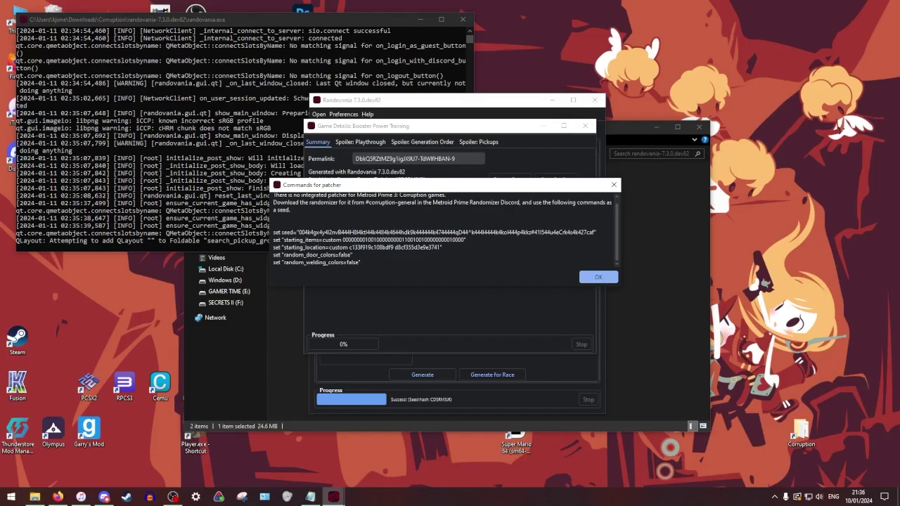
{"action": "left_click_drag", "start_coordinate": [362, 262], "coordinate": [273, 224]}
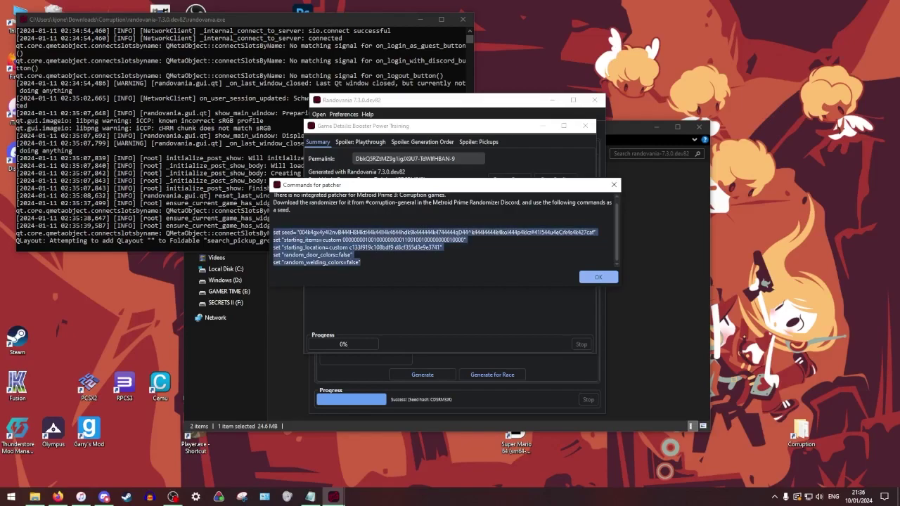
{"action": "left_click", "coordinate": [273, 224]}
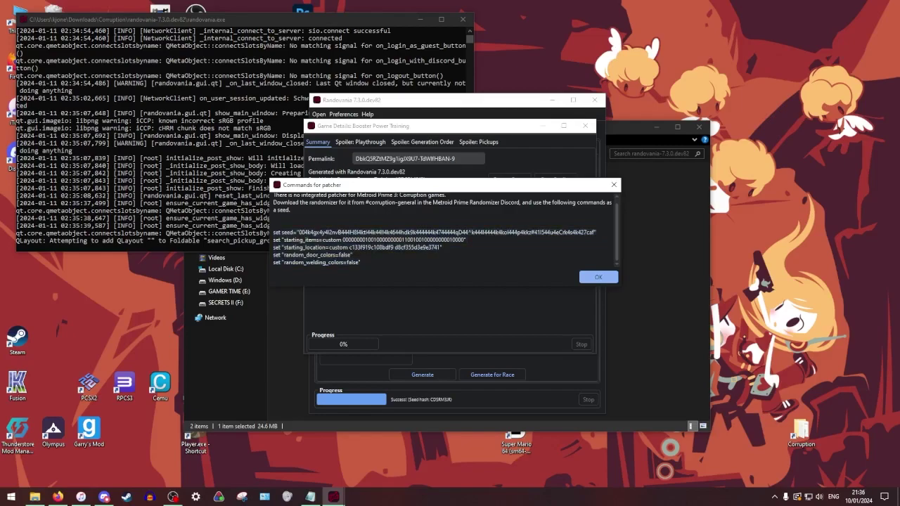
{"action": "left_click_drag", "start_coordinate": [442, 247], "coordinate": [273, 232]}
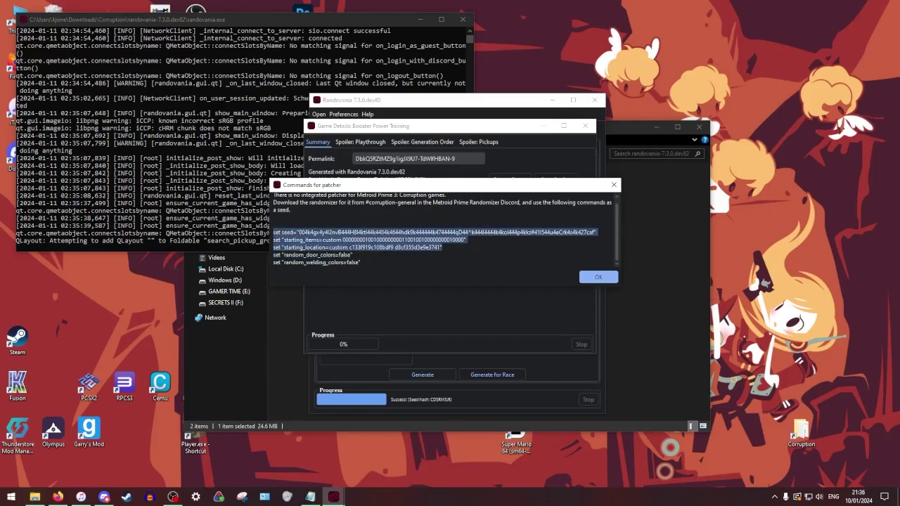
{"action": "left_click", "coordinate": [599, 277]}
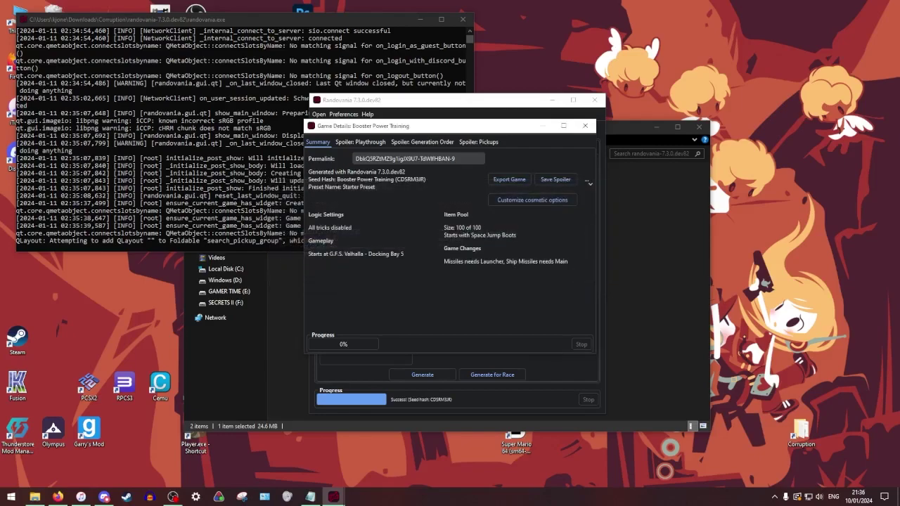
Go to the MP3Randomizer folder inside Corruption and open RandomizePaks.bat for editing in Notepad.
{"action": "left_click", "coordinate": [34, 496]}
{"action": "left_click", "coordinate": [333, 153]}
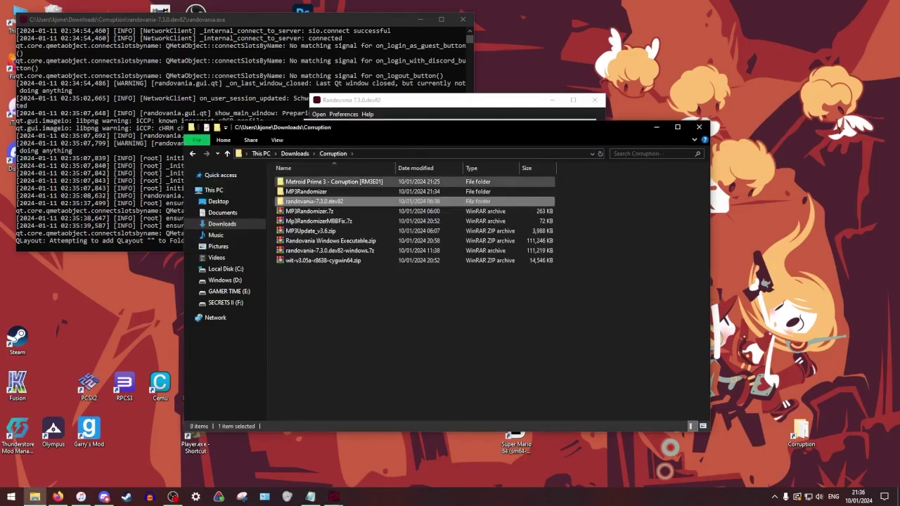
{"action": "double_click", "coordinate": [306, 191]}
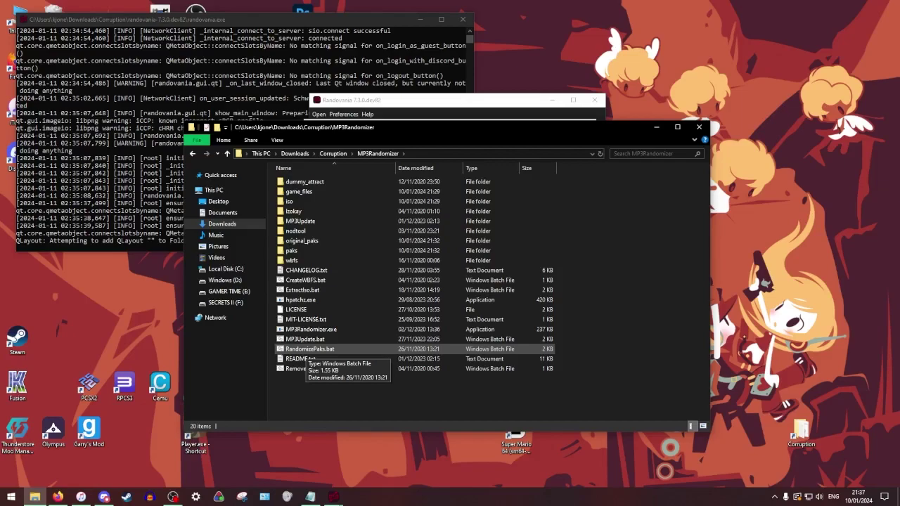
{"action": "right_click", "coordinate": [304, 349]}
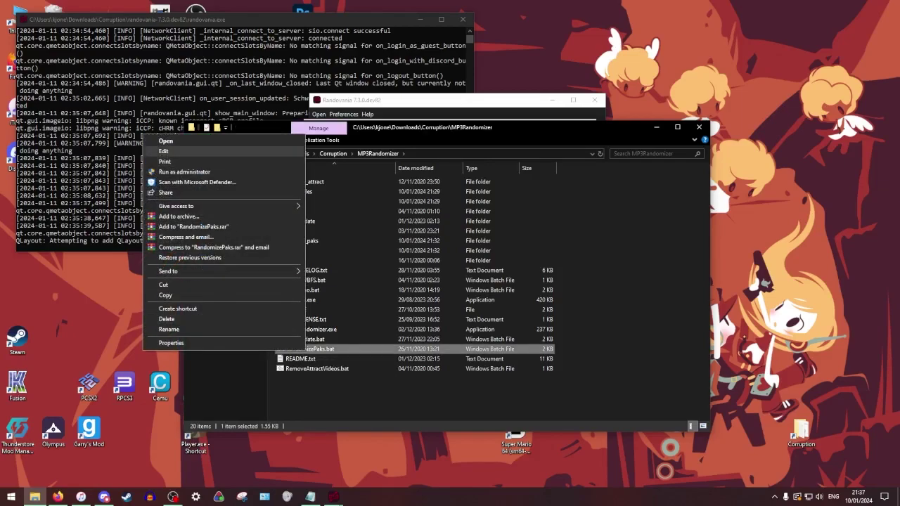
{"action": "left_click", "coordinate": [165, 151]}
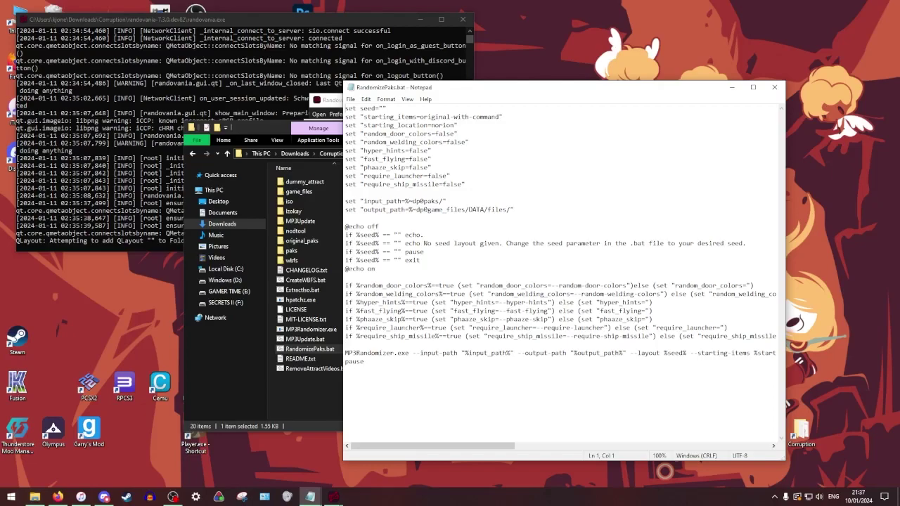
Replace the seed, starting_items and starting_location lines of RandomizePaks.bat with the copied patcher commands.
{"action": "key", "text": "shift+Up"}
{"action": "key", "text": "shift+Up"}
{"action": "key", "text": "shift+Home"}
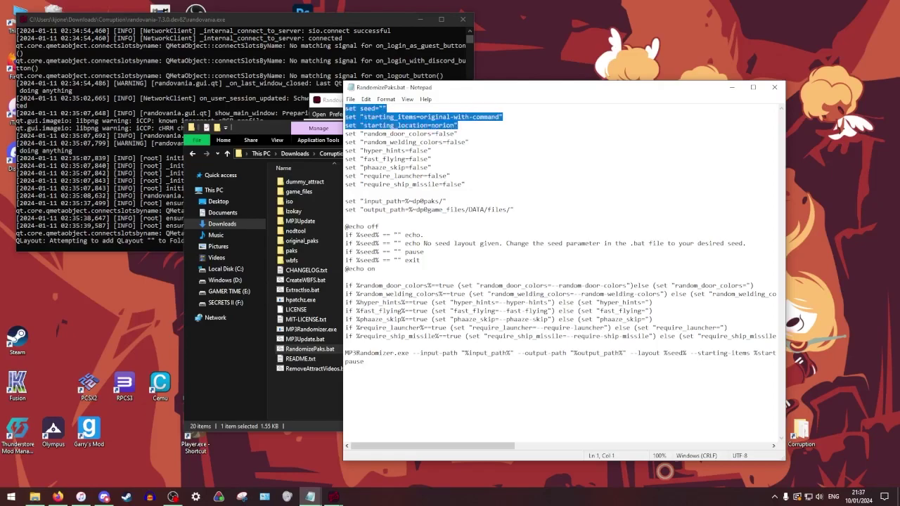
{"action": "key", "text": "ctrl+v"}
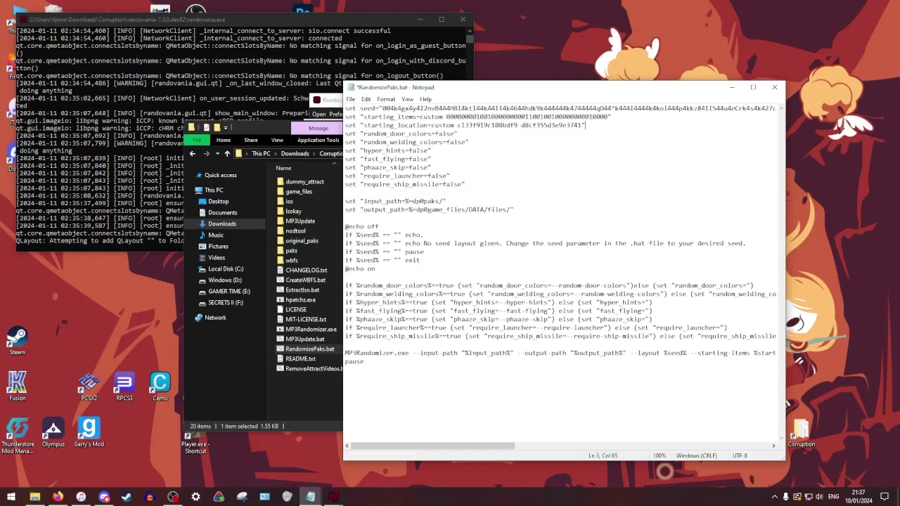
Set hyper_hints, fast_flying, require_launcher and require_ship_missile to true in RandomizePaks.bat, save the file and close it.
{"action": "left_click_drag", "start_coordinate": [428, 150], "coordinate": [409, 151]}
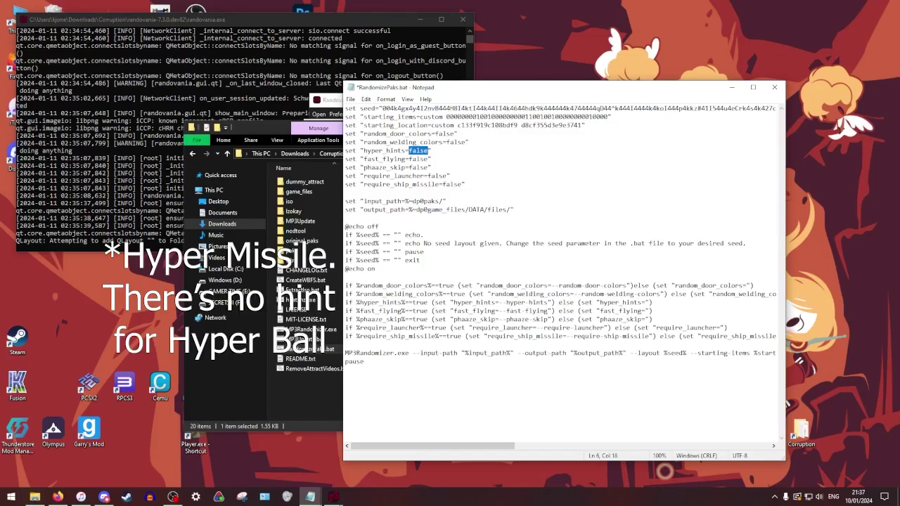
{"action": "type", "text": "true"}
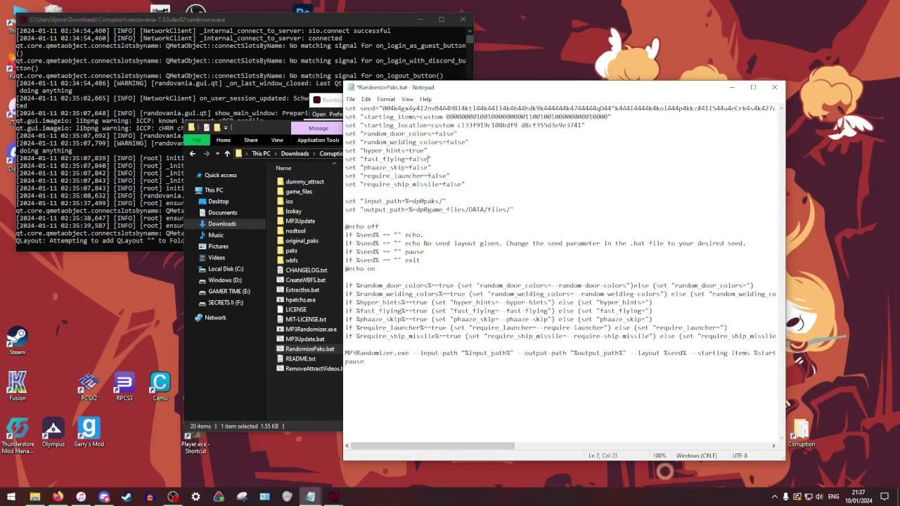
{"action": "left_click_drag", "start_coordinate": [428, 160], "coordinate": [408, 160]}
{"action": "type", "text": "true"}
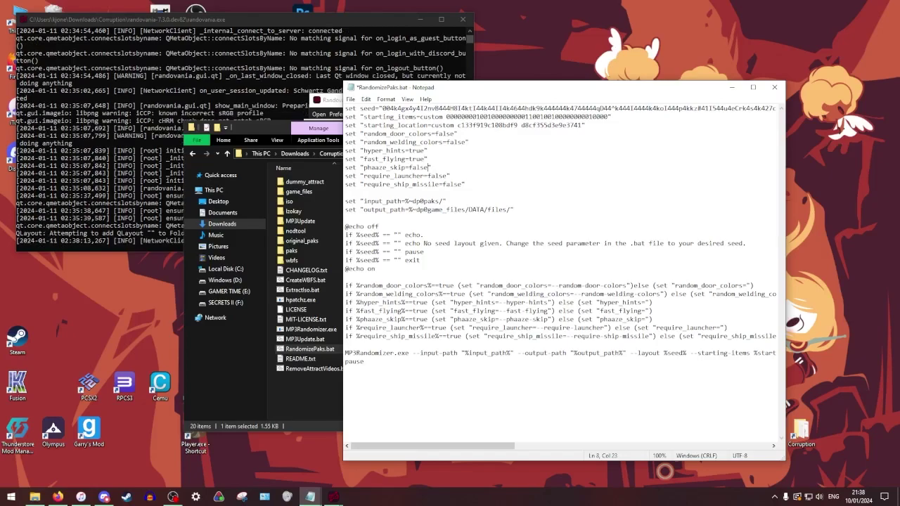
{"action": "left_click_drag", "start_coordinate": [427, 176], "coordinate": [448, 176]}
{"action": "type", "text": "true"}
{"action": "left_click_drag", "start_coordinate": [462, 184], "coordinate": [442, 184]}
{"action": "type", "text": "true"}
{"action": "key", "text": "ctrl+s"}
{"action": "left_click", "coordinate": [774, 87]}
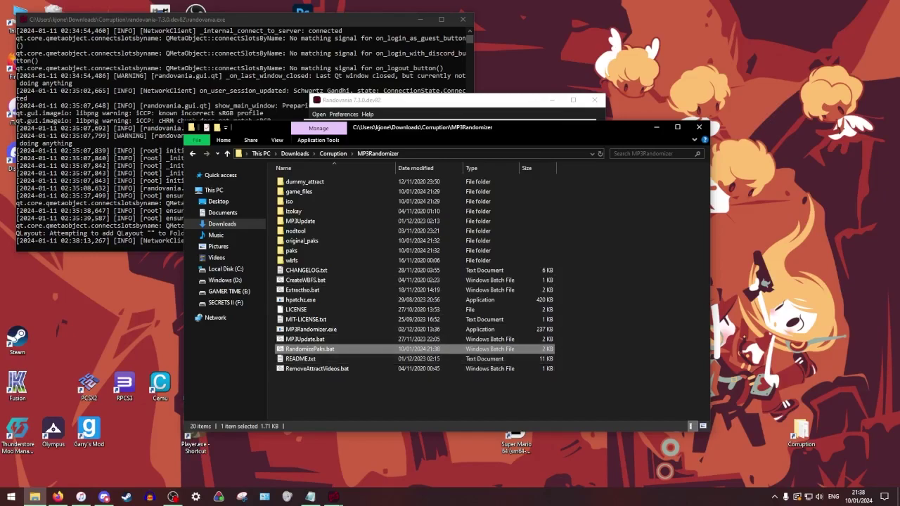
Run RandomizePaks.bat to write the randomized paks into the game files and dismiss its console once it finishes.
{"action": "key", "text": "Return"}
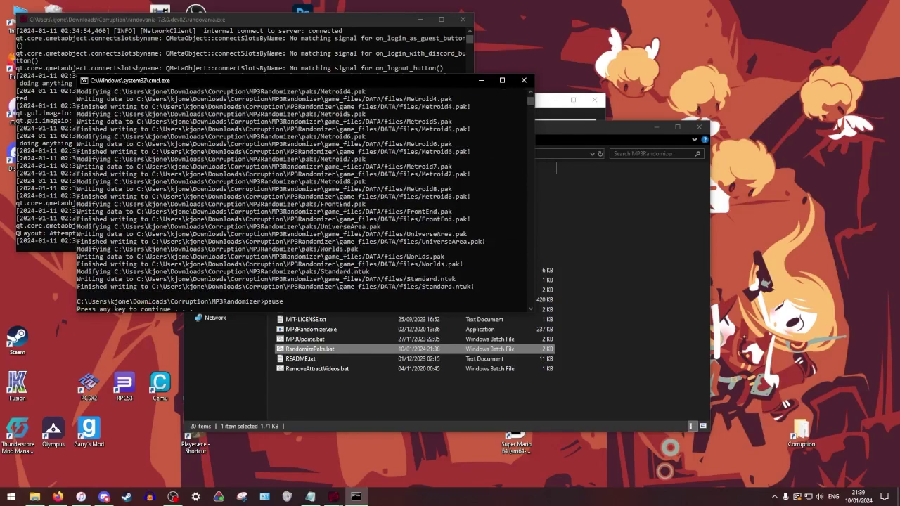
{"action": "left_click", "coordinate": [341, 255]}
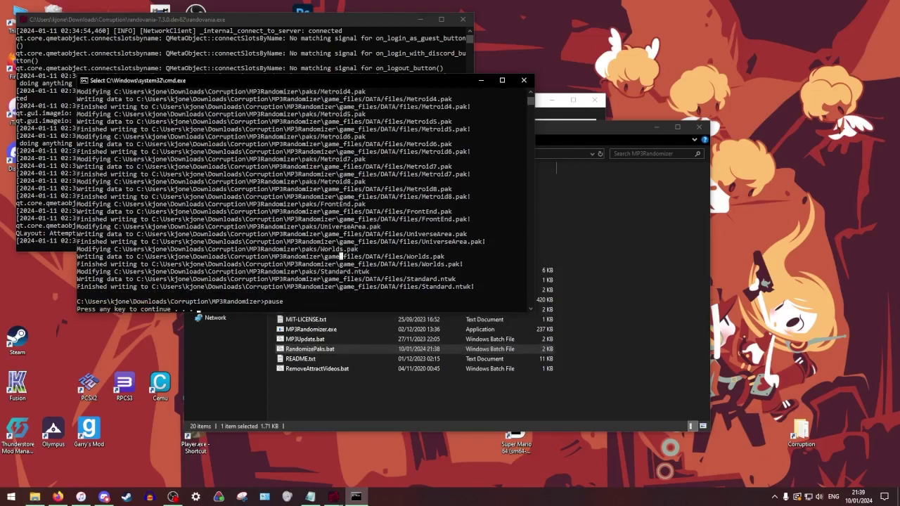
{"action": "key", "text": "Return"}
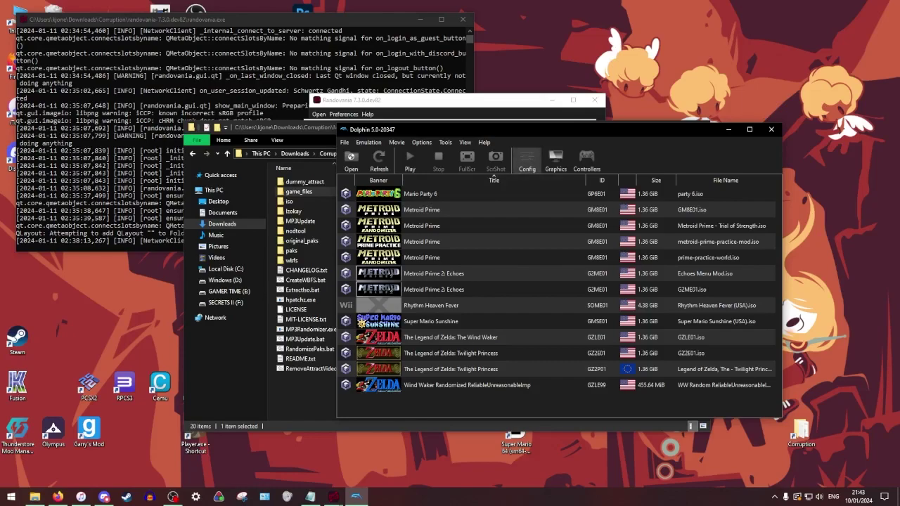
Add the sys folder under Downloads\Corruption\MP3Randomizer\game_files\DATA to Dolphin's game folders.
{"action": "left_click", "coordinate": [526, 161]}
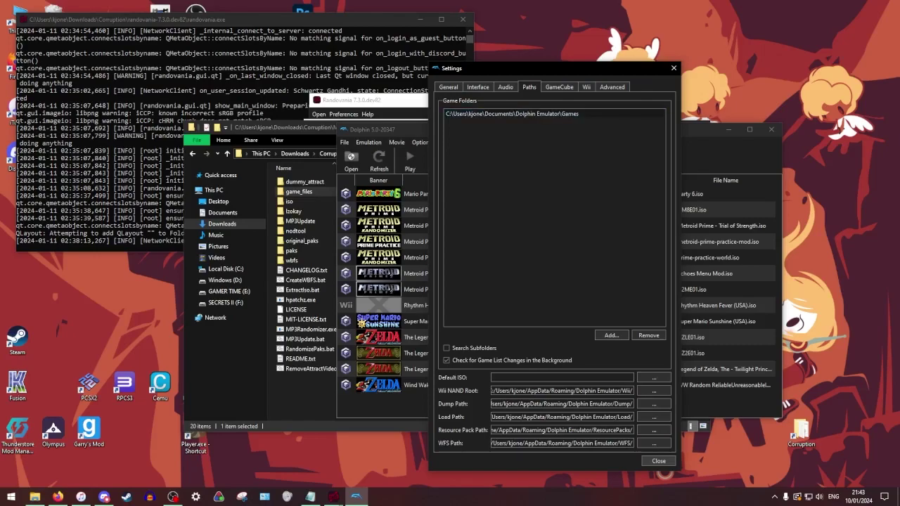
{"action": "left_click", "coordinate": [611, 334]}
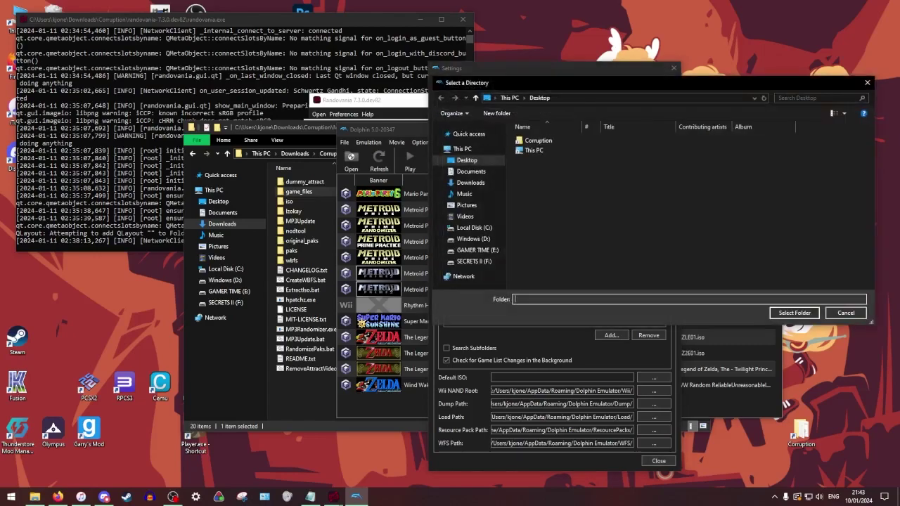
{"action": "left_click", "coordinate": [471, 182]}
{"action": "double_click", "coordinate": [541, 151]}
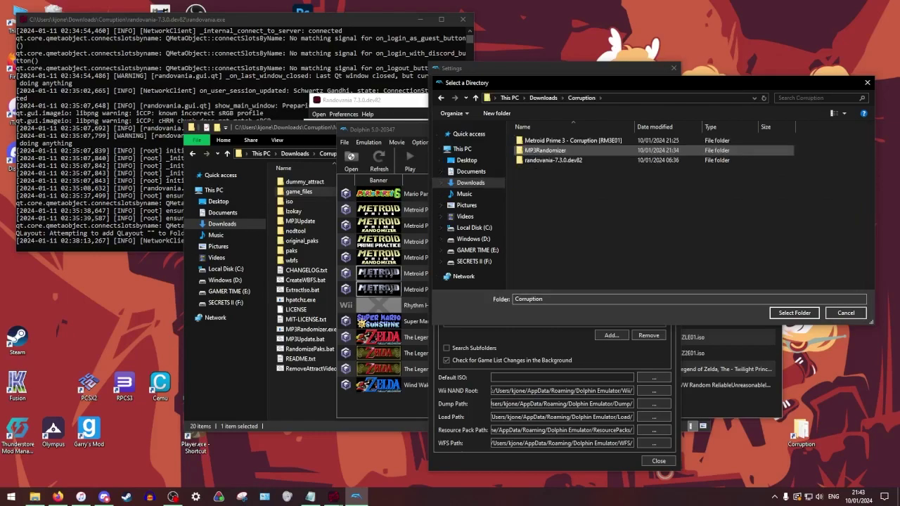
{"action": "double_click", "coordinate": [545, 151]}
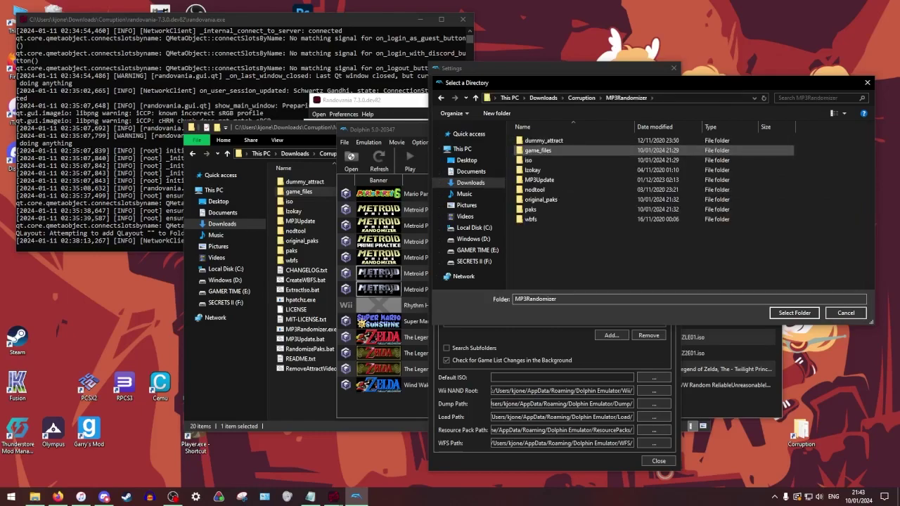
{"action": "double_click", "coordinate": [538, 150]}
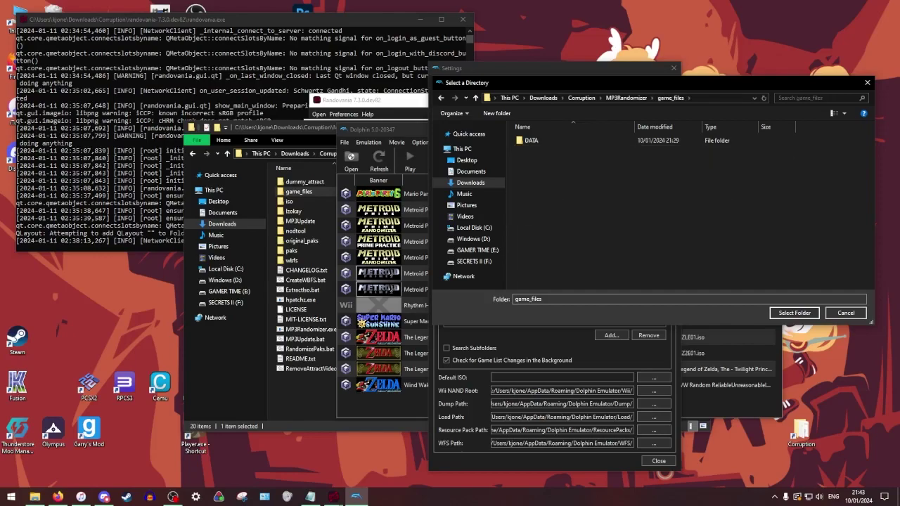
{"action": "double_click", "coordinate": [531, 139]}
{"action": "left_click", "coordinate": [529, 161]}
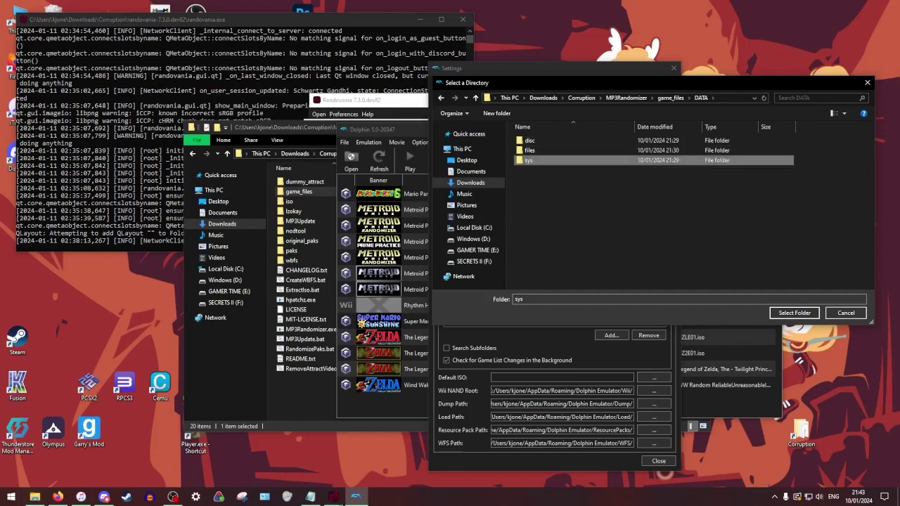
{"action": "left_click", "coordinate": [795, 313]}
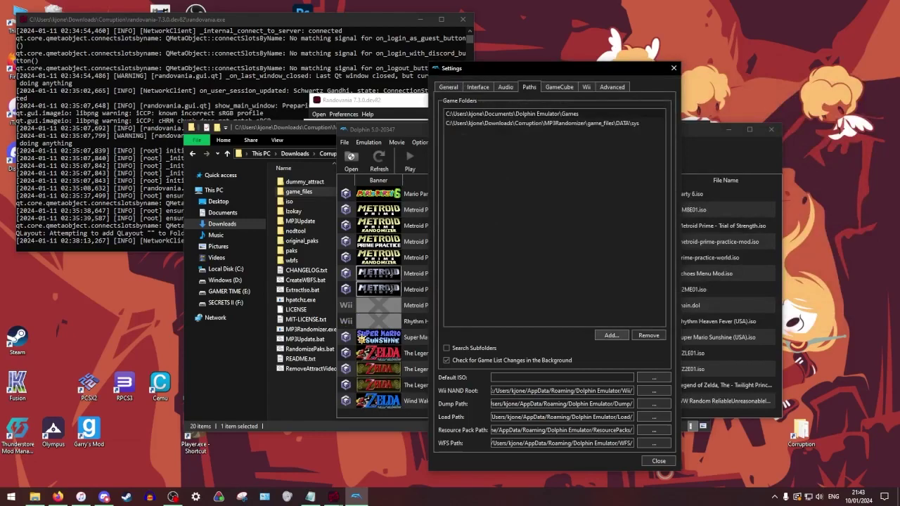
Turn on Search Subfolders, close the settings and select Metroid Prime 3: Corruption in the game list.
{"action": "left_click", "coordinate": [446, 348]}
{"action": "left_click", "coordinate": [658, 460]}
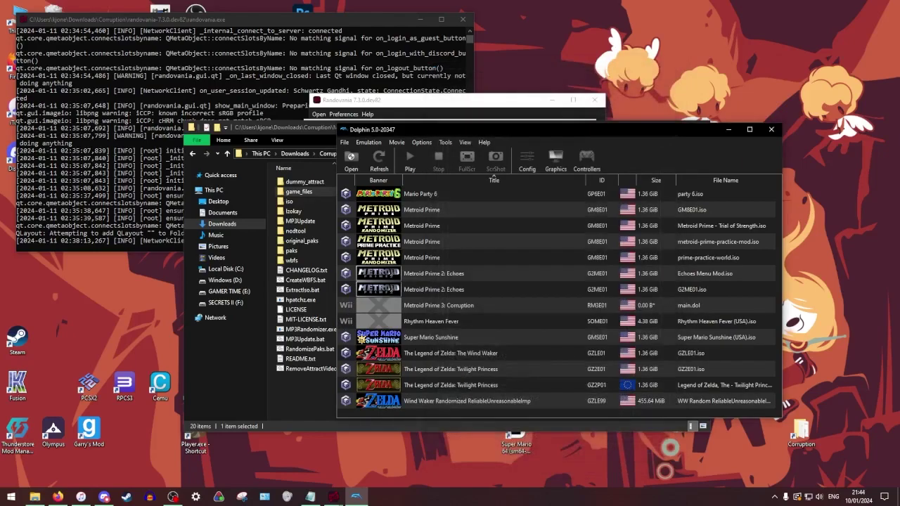
{"action": "left_click", "coordinate": [492, 305]}
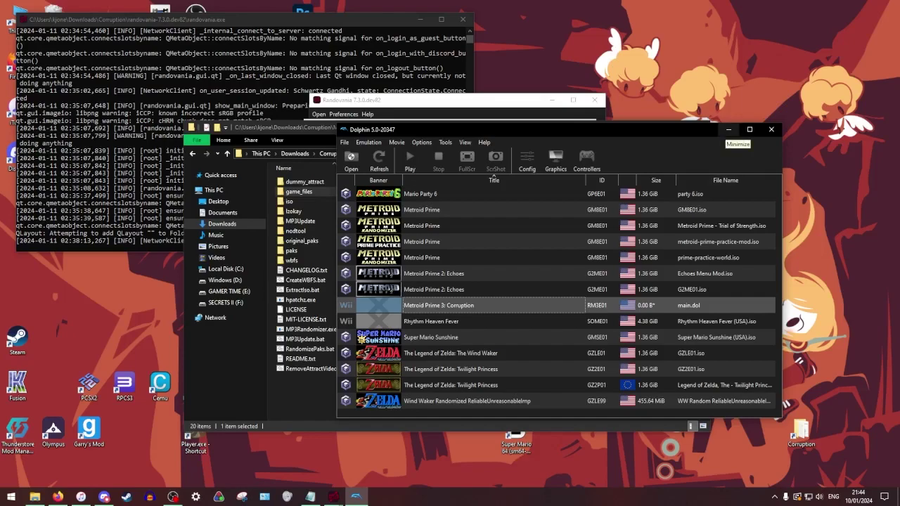
Minimize Dolphin, go up to the Corruption folder in File Explorer and select wit-v3.05a-r8638-cygwin64.zip.
{"action": "left_click", "coordinate": [728, 129]}
{"action": "left_click", "coordinate": [422, 394]}
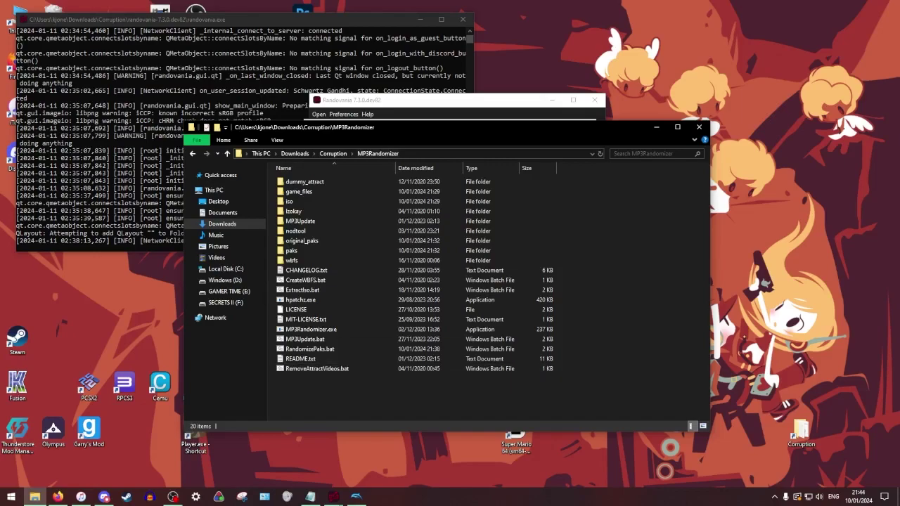
{"action": "left_click", "coordinate": [333, 154]}
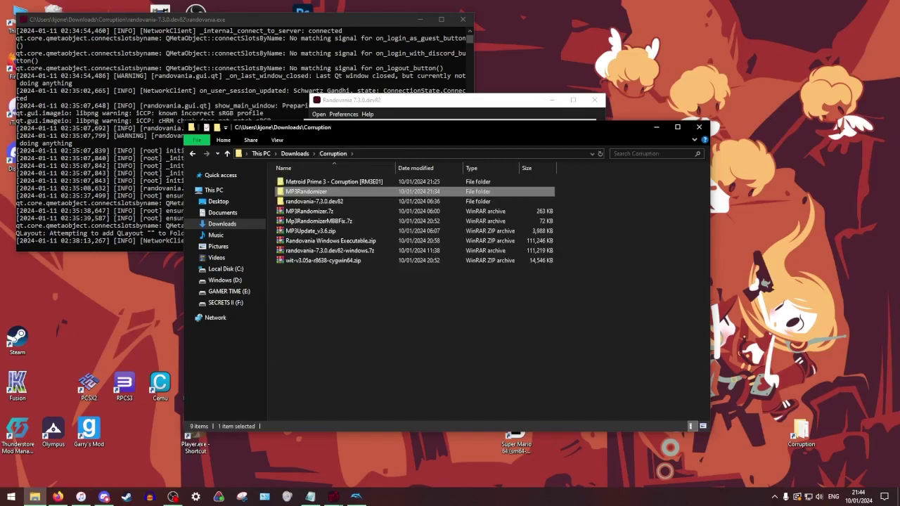
{"action": "left_click", "coordinate": [323, 260]}
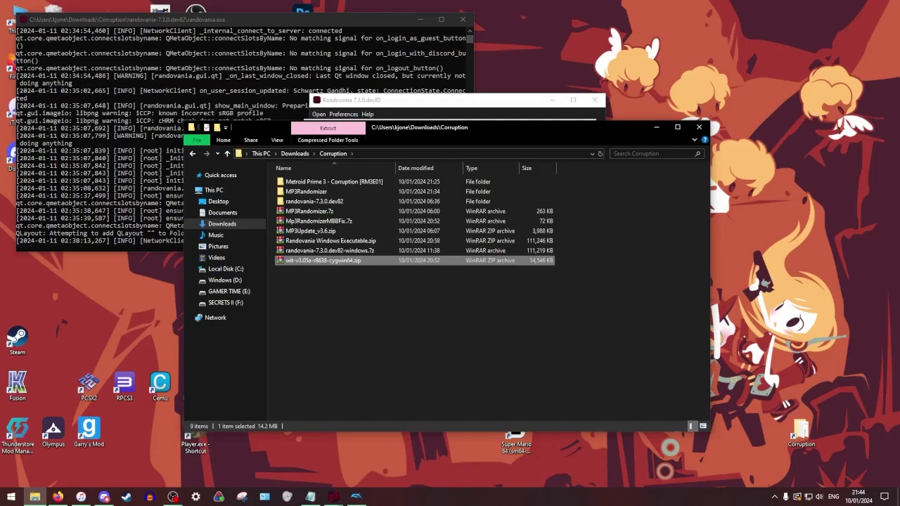
Switch to Firefox and check the stable WIT v3.05a downloads on the Wiimms ISO Tools page, then minimize the browser.
{"action": "left_click", "coordinate": [58, 496]}
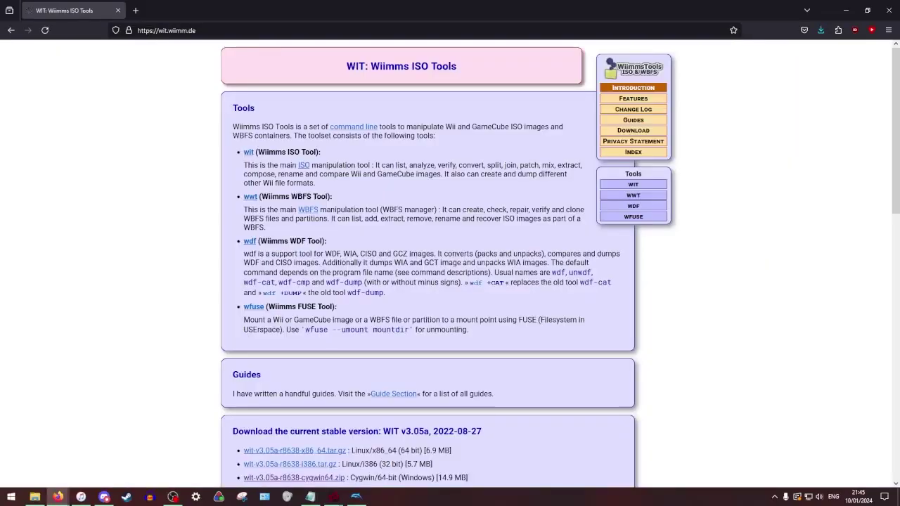
{"action": "scroll", "coordinate": [450, 267], "scroll_direction": "down", "scroll_amount": 1}
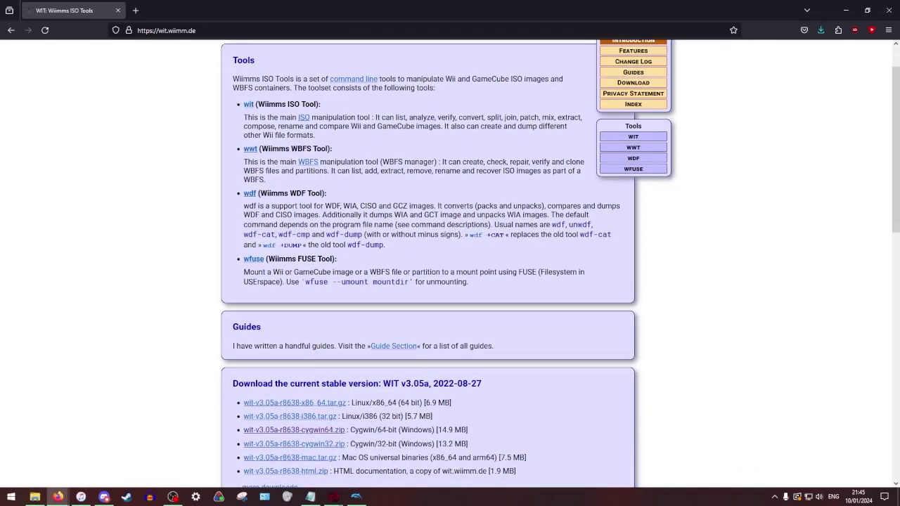
{"action": "scroll", "coordinate": [450, 267], "scroll_direction": "down", "scroll_amount": 1}
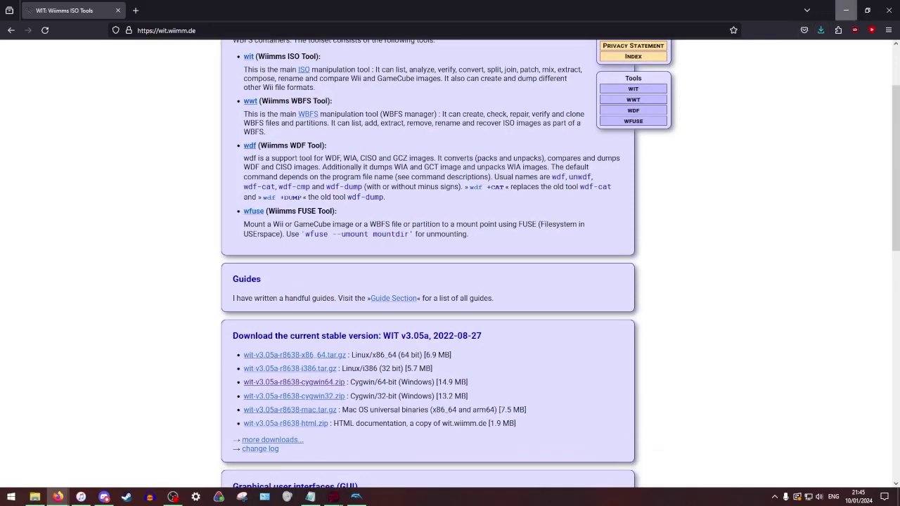
{"action": "left_click", "coordinate": [846, 10]}
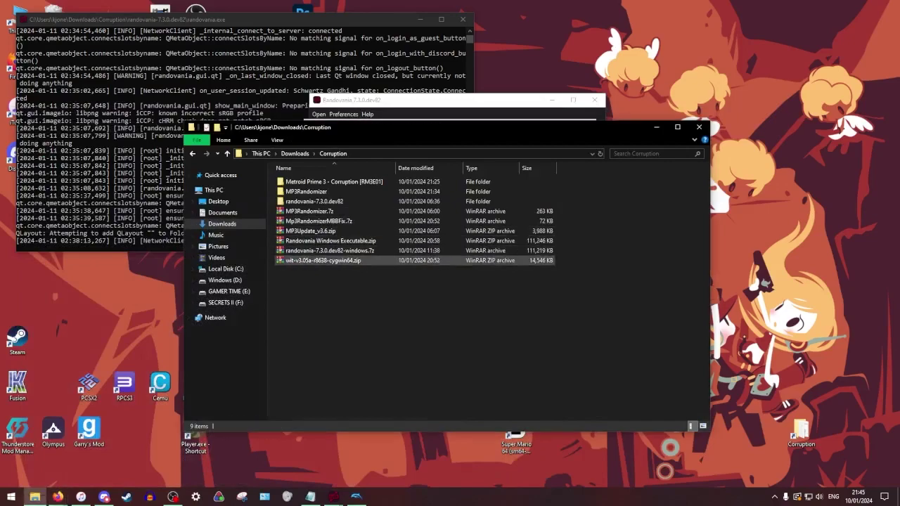
Extract wit-v3.05a-r8638-cygwin64.zip into its own folder and open the inner wit-v3.05a-r8638-cygwin64 folder.
{"action": "right_click", "coordinate": [317, 260]}
{"action": "left_click", "coordinate": [232, 309]}
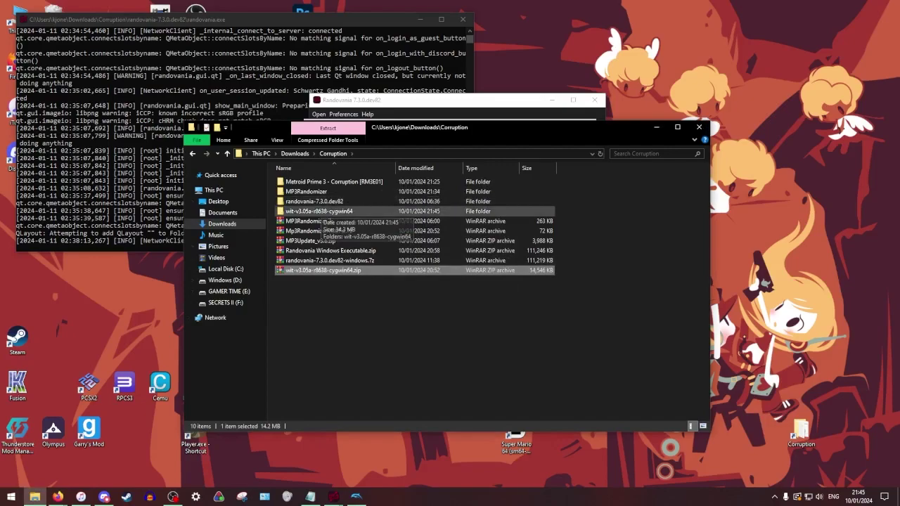
{"action": "double_click", "coordinate": [318, 210]}
{"action": "double_click", "coordinate": [318, 182]}
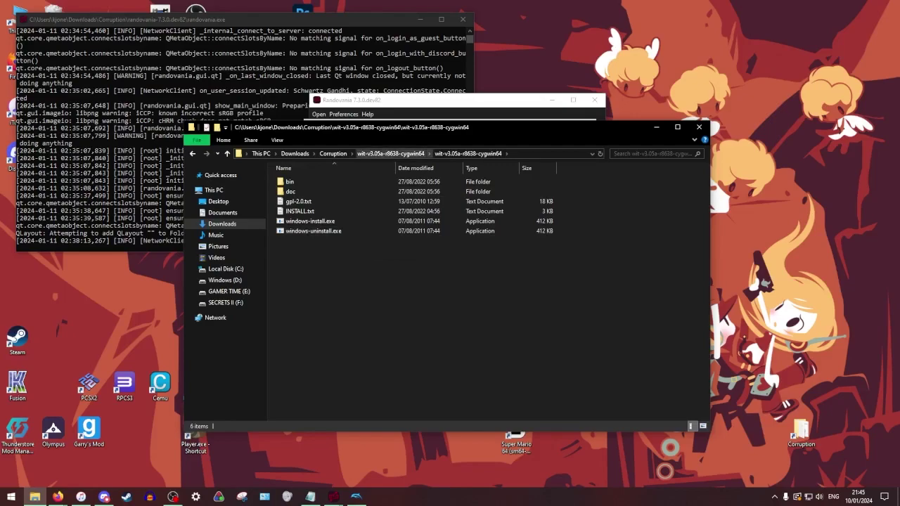
Return to the MP3Randomizer folder, run CreateWBFS.bat to build the WBFS file and dismiss its console once it finishes.
{"action": "left_click", "coordinate": [390, 154]}
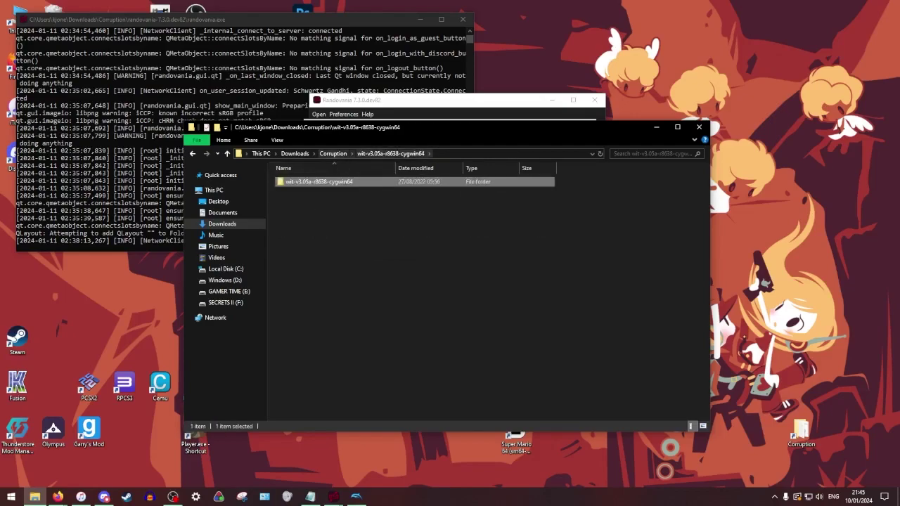
{"action": "left_click", "coordinate": [332, 154]}
{"action": "double_click", "coordinate": [300, 191]}
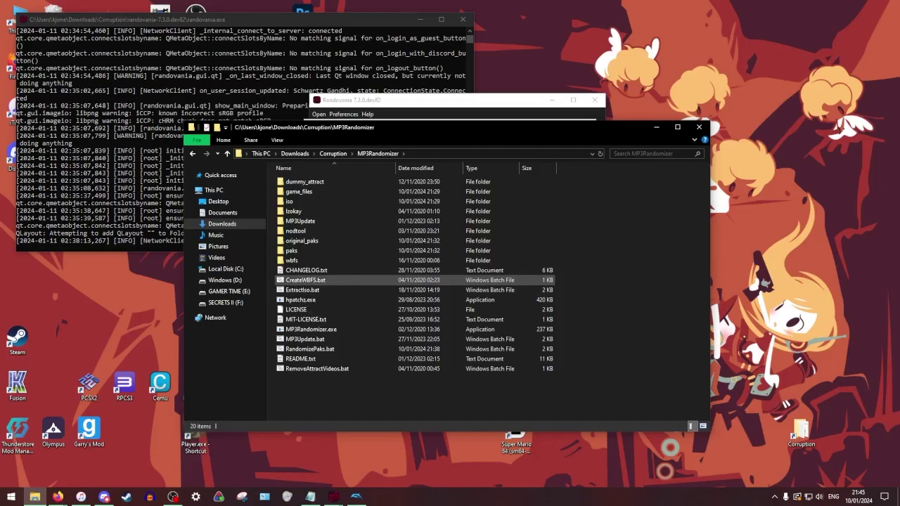
{"action": "double_click", "coordinate": [313, 280]}
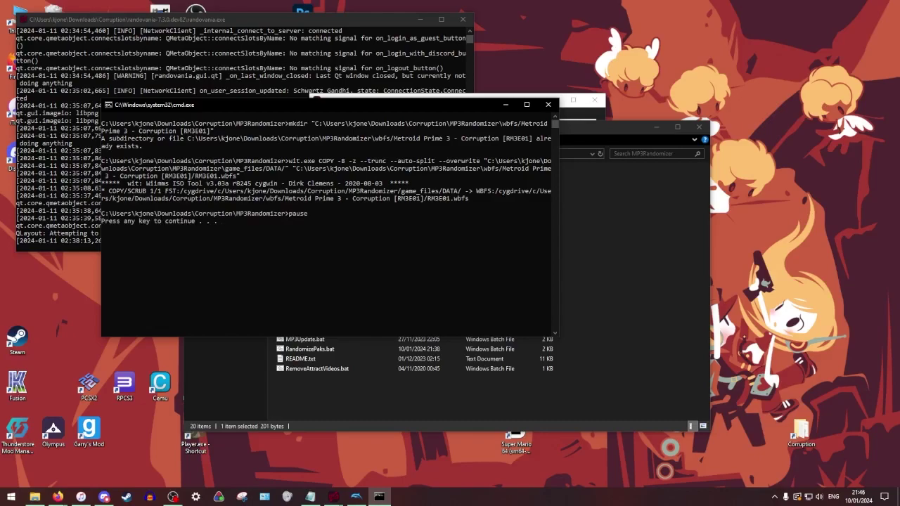
{"action": "key", "text": "Return"}
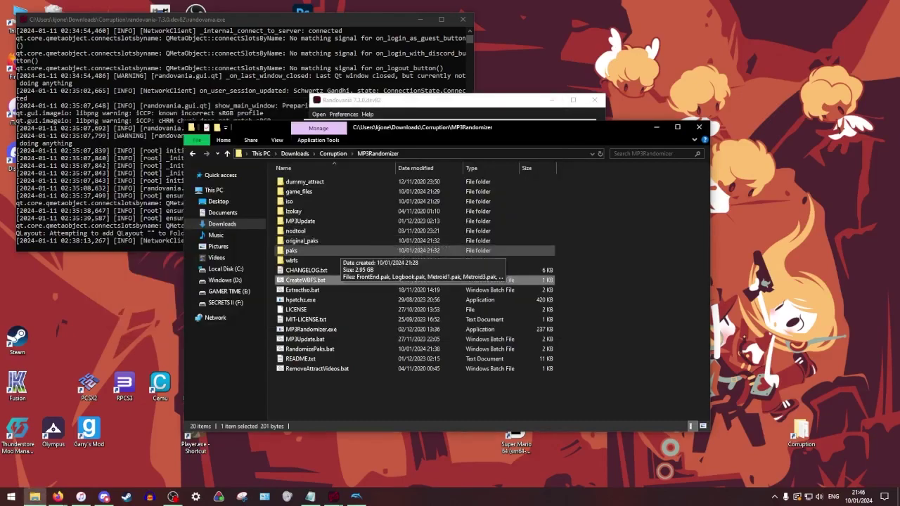
Check the generated RM3E01.wbfs file in the Metroid Prime 3 - Corruption [RM3E01] folder inside wbfs, then return to wbfs.
{"action": "double_click", "coordinate": [292, 260]}
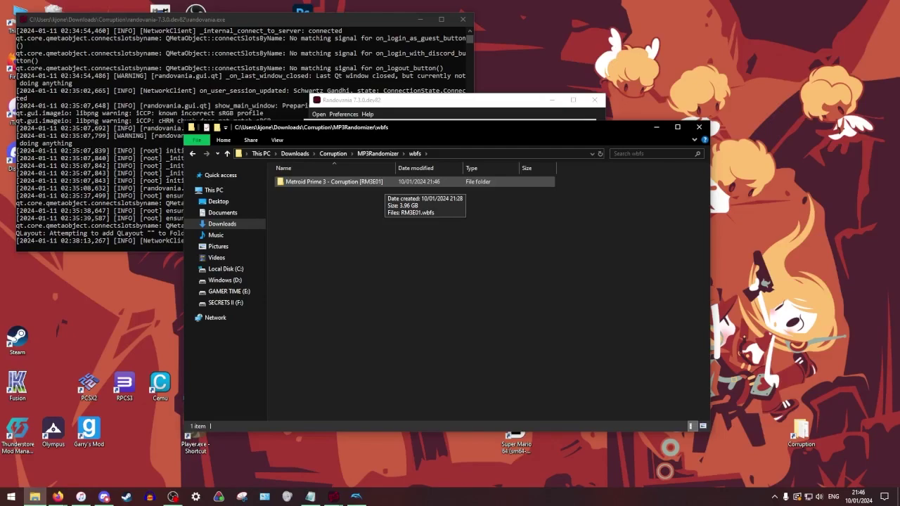
{"action": "double_click", "coordinate": [387, 182]}
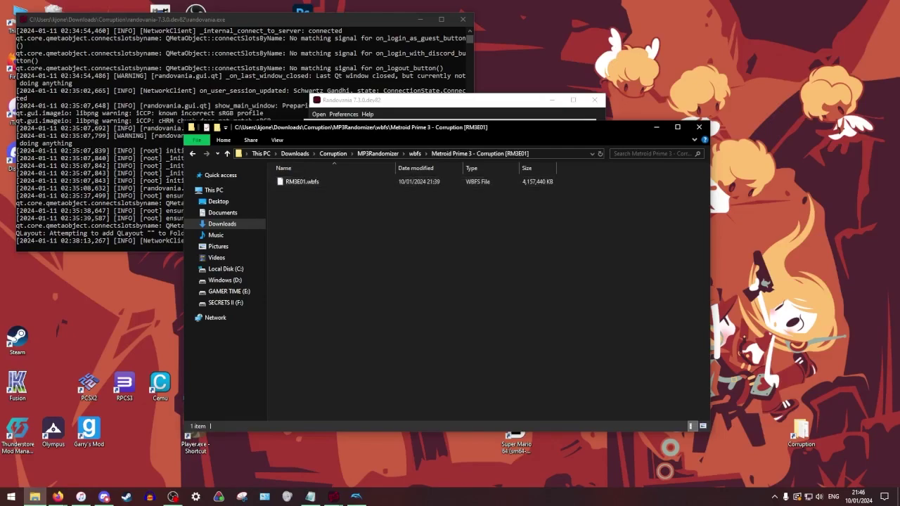
{"action": "left_click", "coordinate": [415, 154]}
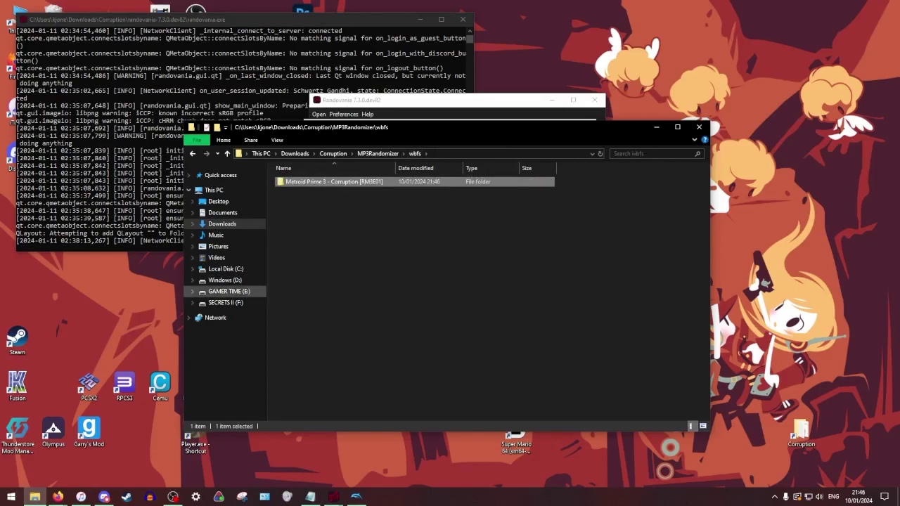
Copy the wbfs folder from MP3Randomizer to the GAMER TIME (E:) drive, replacing the existing RM3E01.wbfs.
{"action": "left_click", "coordinate": [192, 291]}
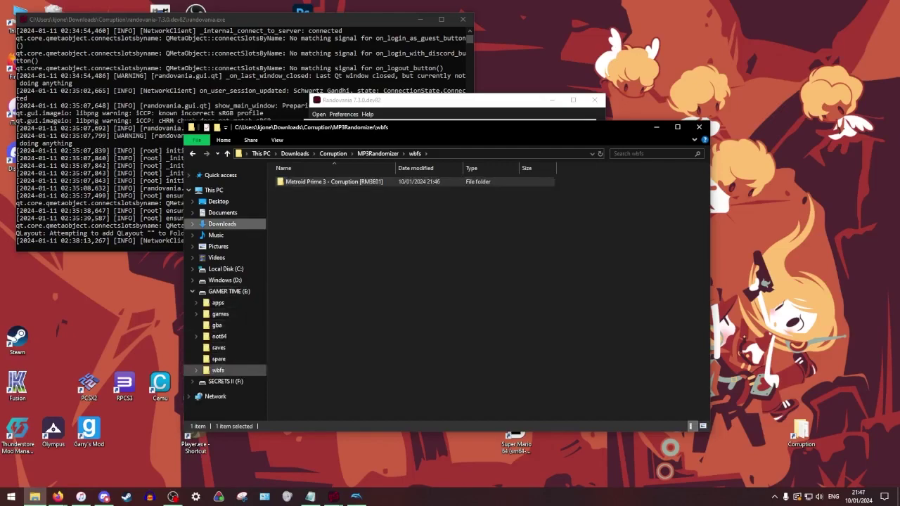
{"action": "left_click", "coordinate": [377, 154]}
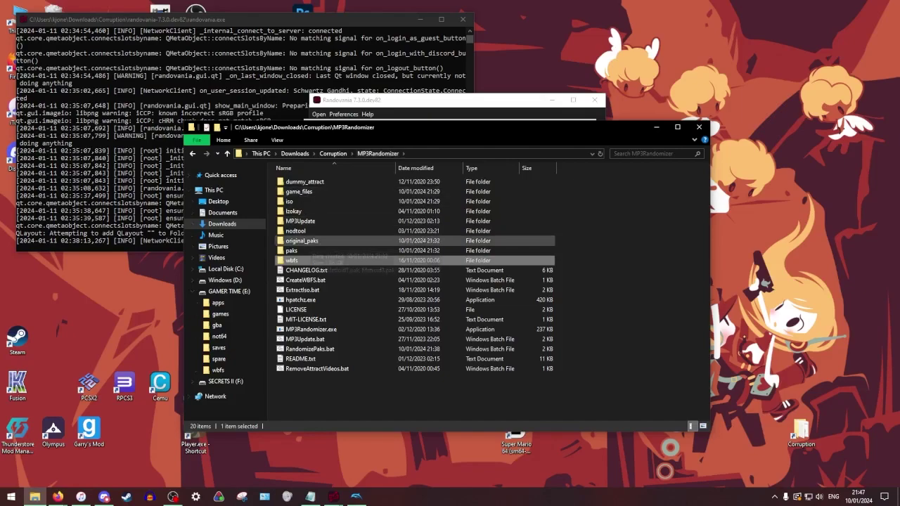
{"action": "left_click_drag", "start_coordinate": [290, 261], "coordinate": [223, 291]}
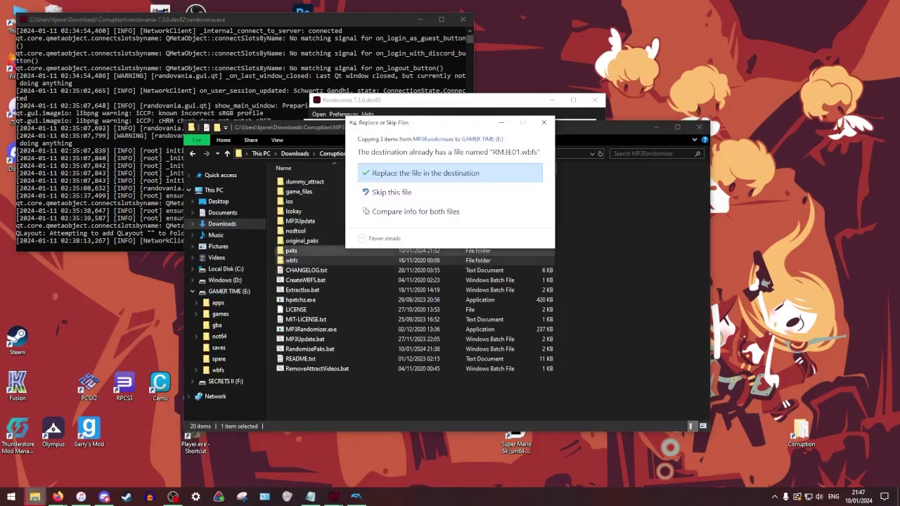
{"action": "key", "text": "Return"}
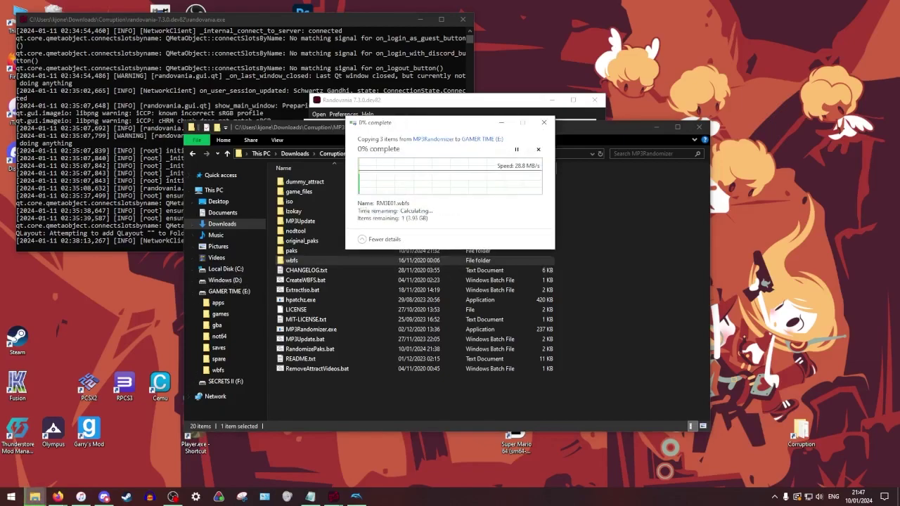